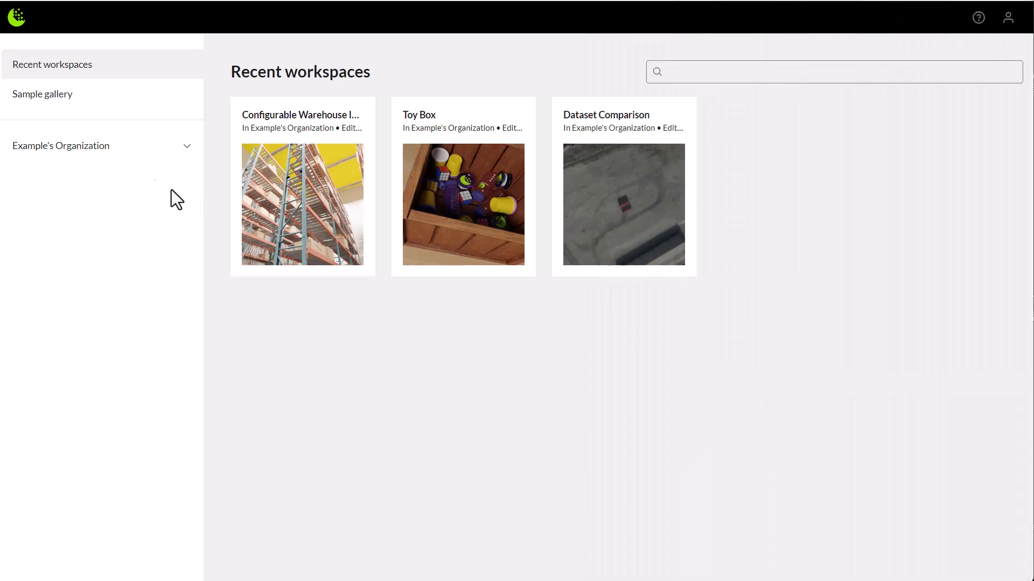
# Create a workspace named Satellite RGB Demo from the sample gallery's Satellite RGB Demo in Example's Organization.
pyautogui.click(97, 152)
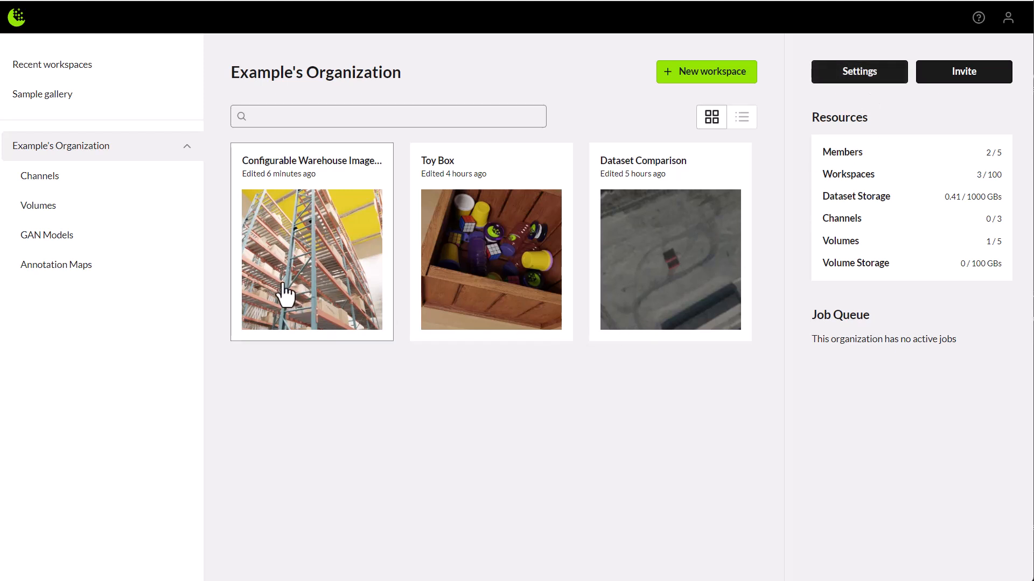
pyautogui.click(43, 95)
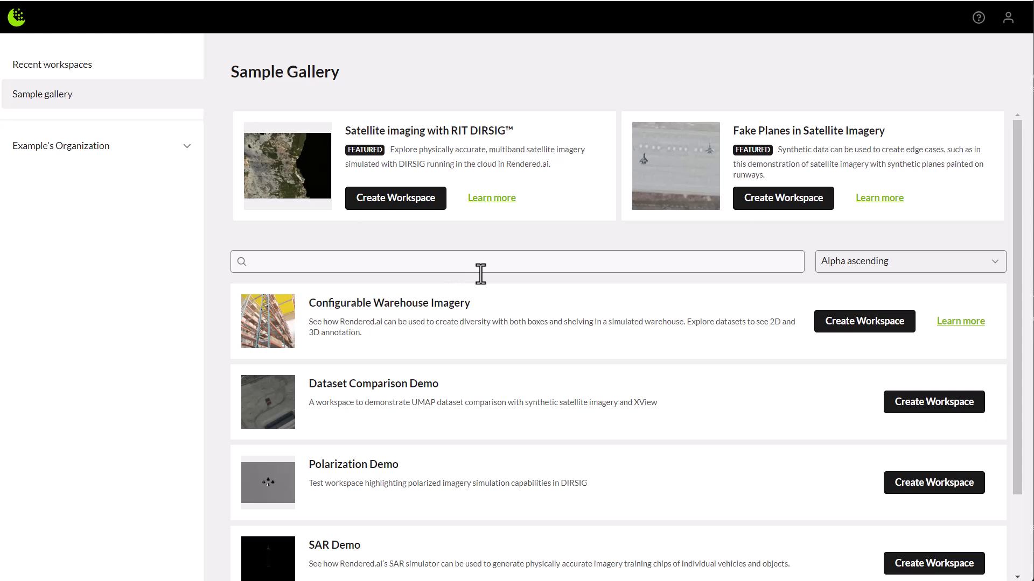
pyautogui.scroll(-2, 616, 278)
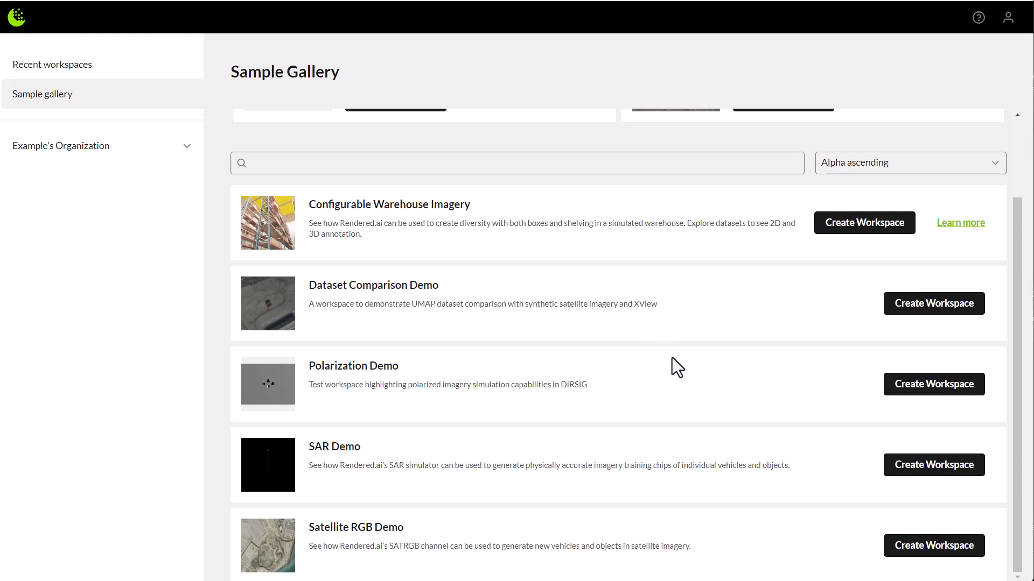
pyautogui.click(919, 548)
pyautogui.click(619, 257)
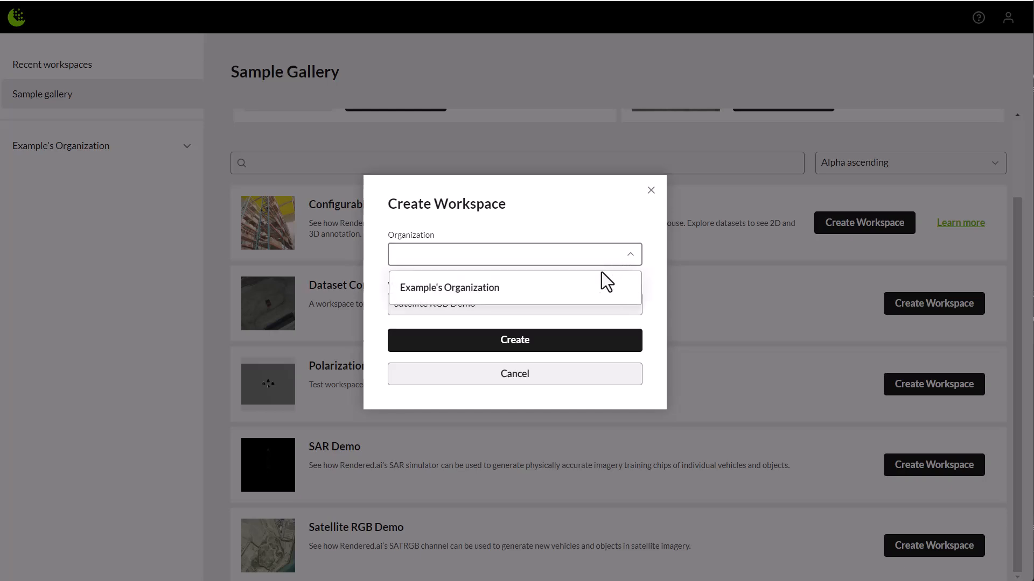
pyautogui.click(590, 292)
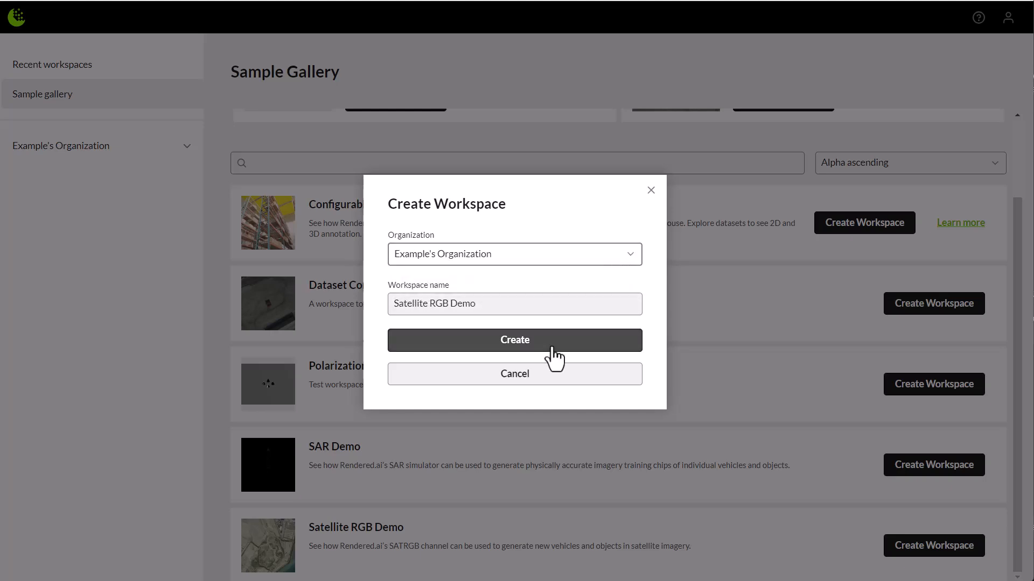
pyautogui.click(552, 347)
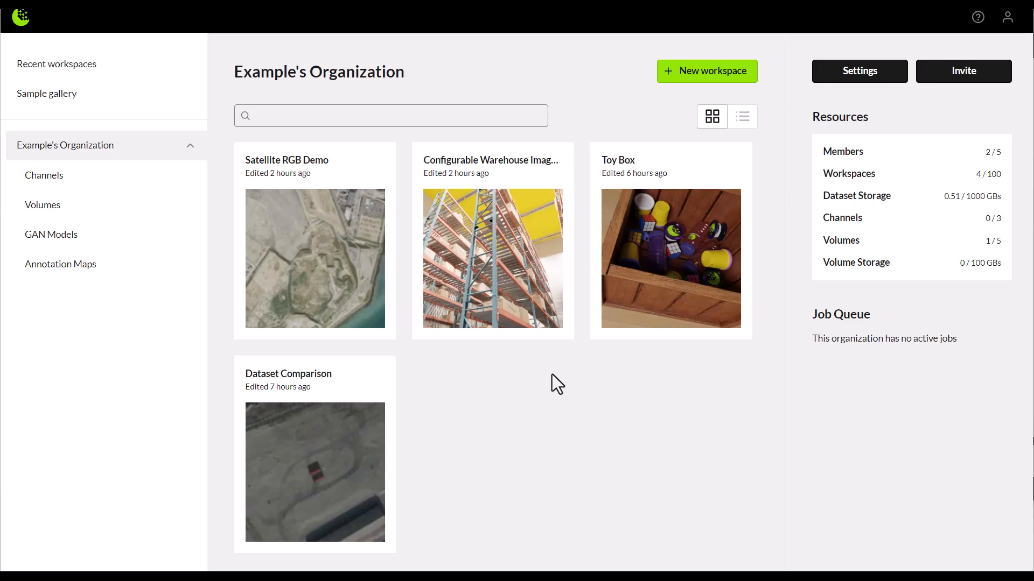
# In the Satellite RGB Demo workspace, create a new graph named demo using the satrgbv2cc channel.
pyautogui.click(296, 233)
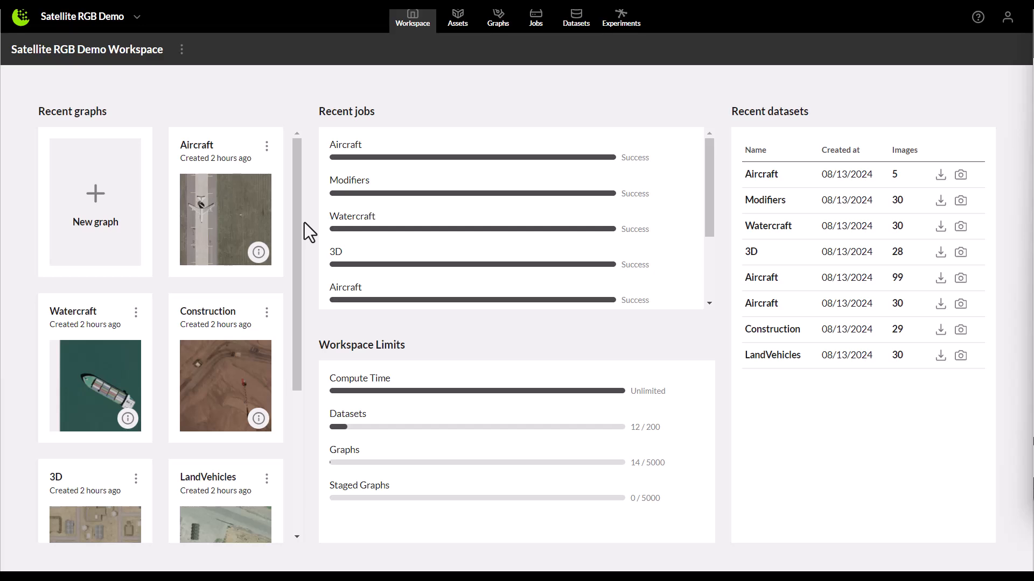
pyautogui.click(97, 204)
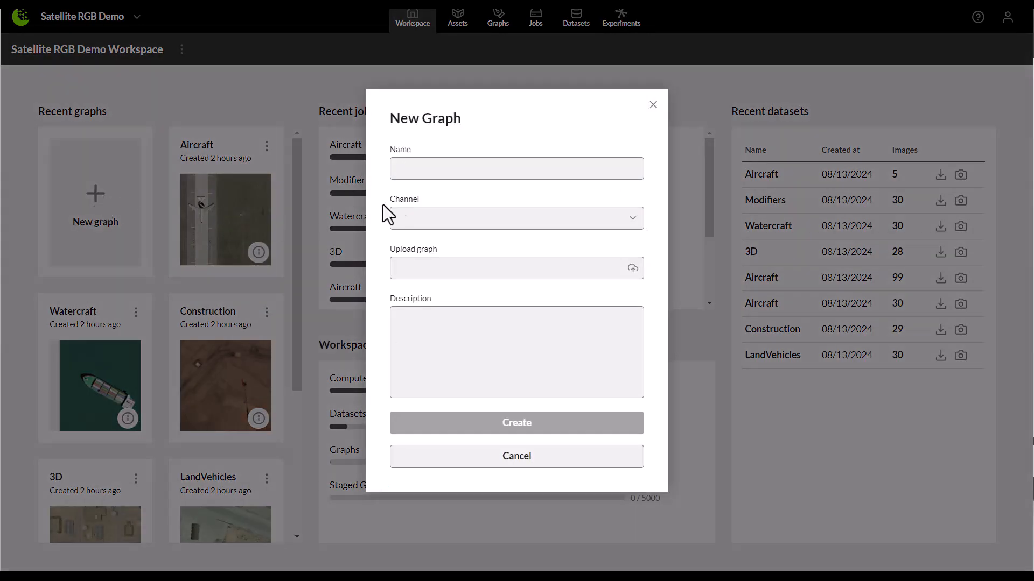
pyautogui.click(453, 226)
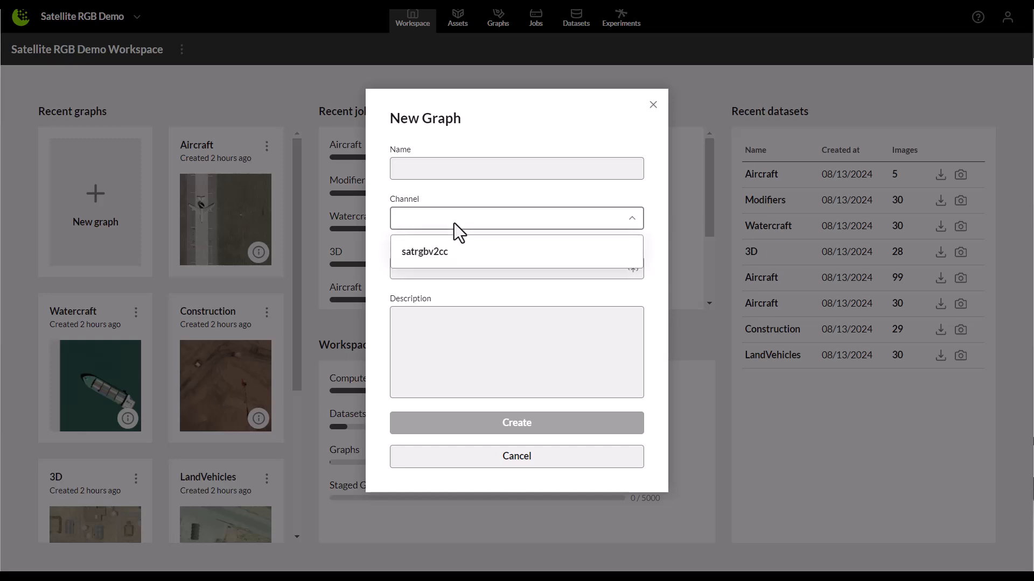
pyautogui.click(473, 257)
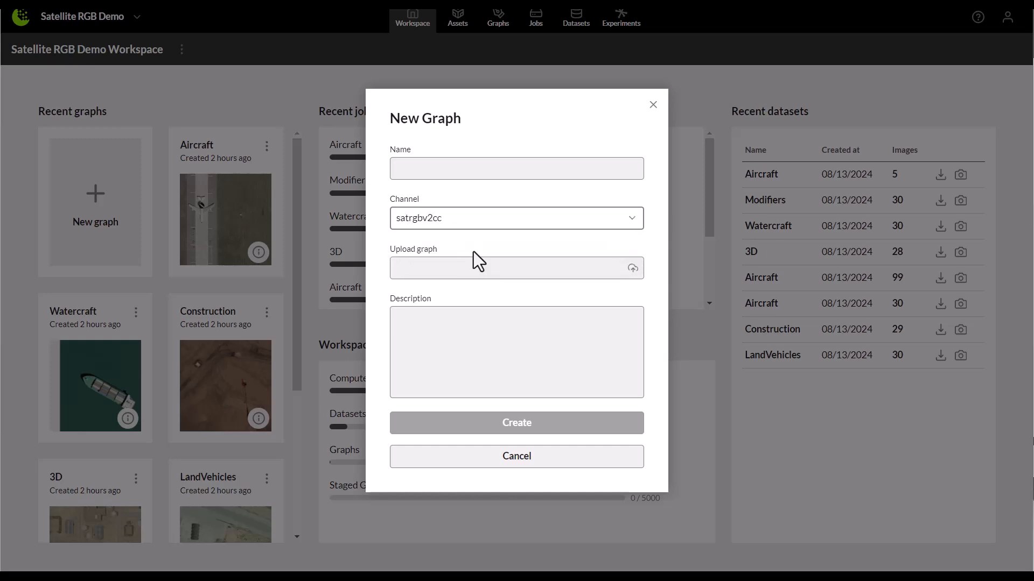
pyautogui.click(506, 168)
pyautogui.write('demo')
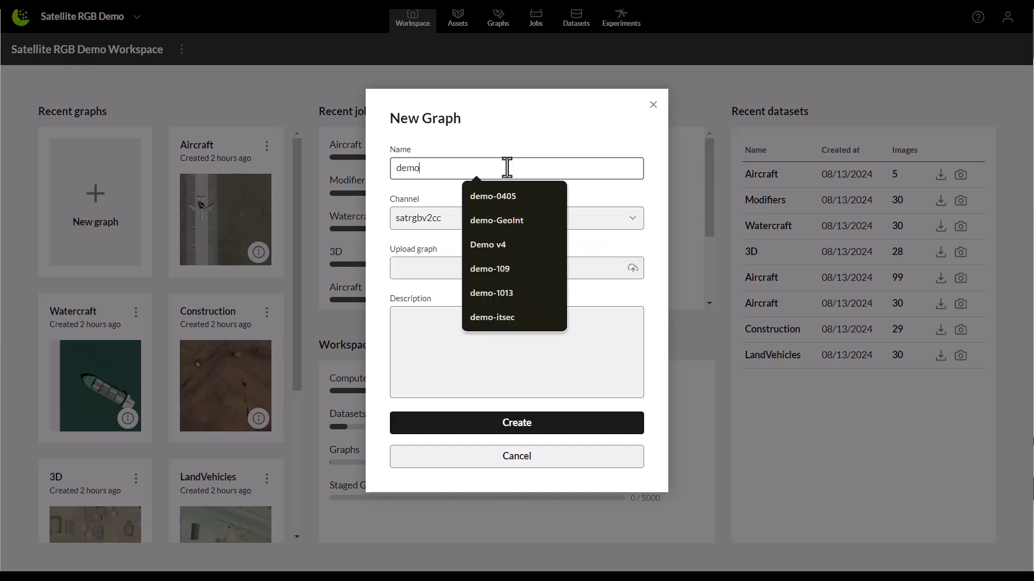
pyautogui.click(507, 425)
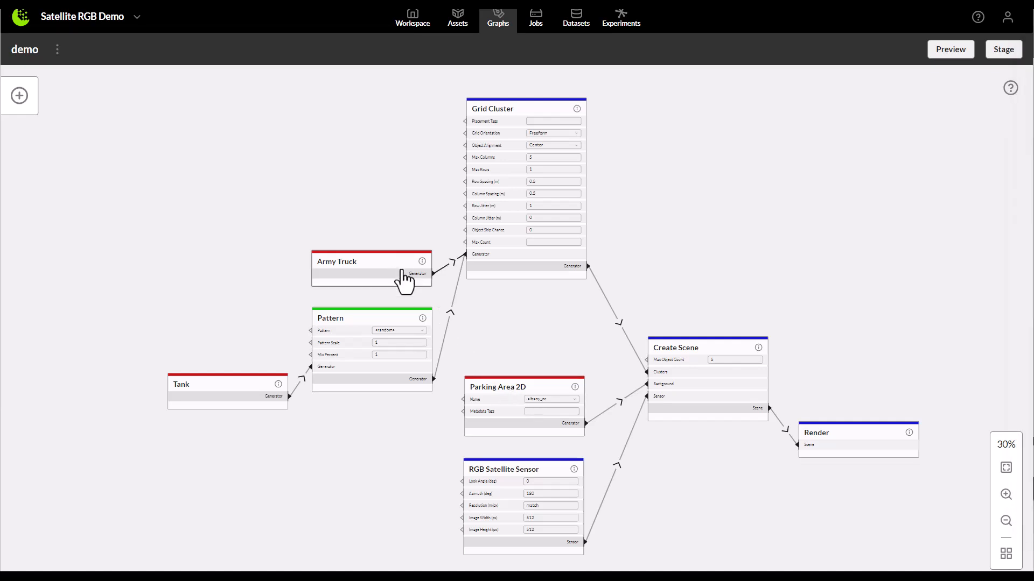
# Delete the Army Truck and Tank generator nodes from the demo graph.
pyautogui.press('Delete')
pyautogui.click(457, 309)
pyautogui.scroll(4, 458, 309)
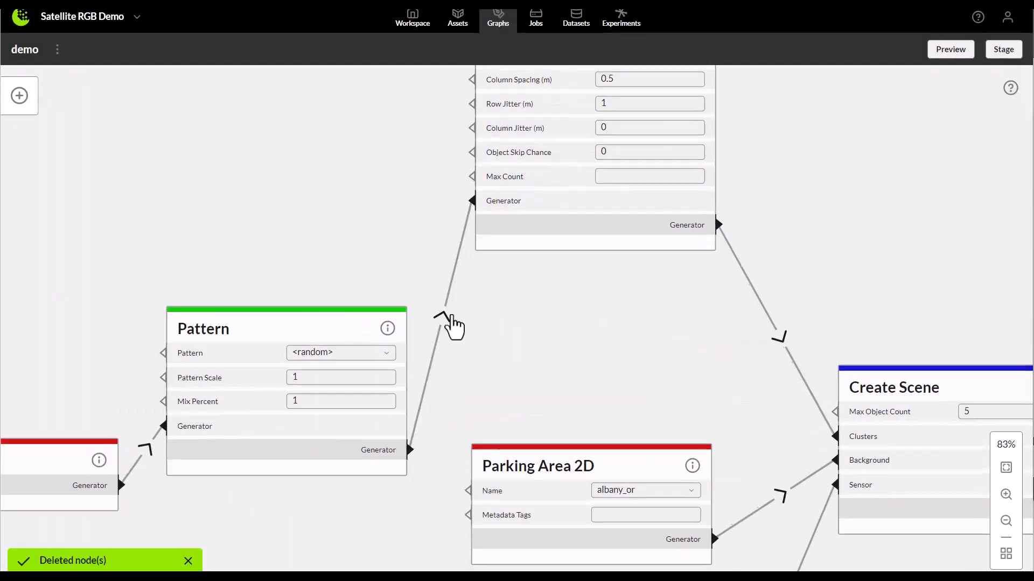
pyautogui.scroll(-1, 106, 375)
pyautogui.moveTo(105, 376); pyautogui.dragTo(309, 323)
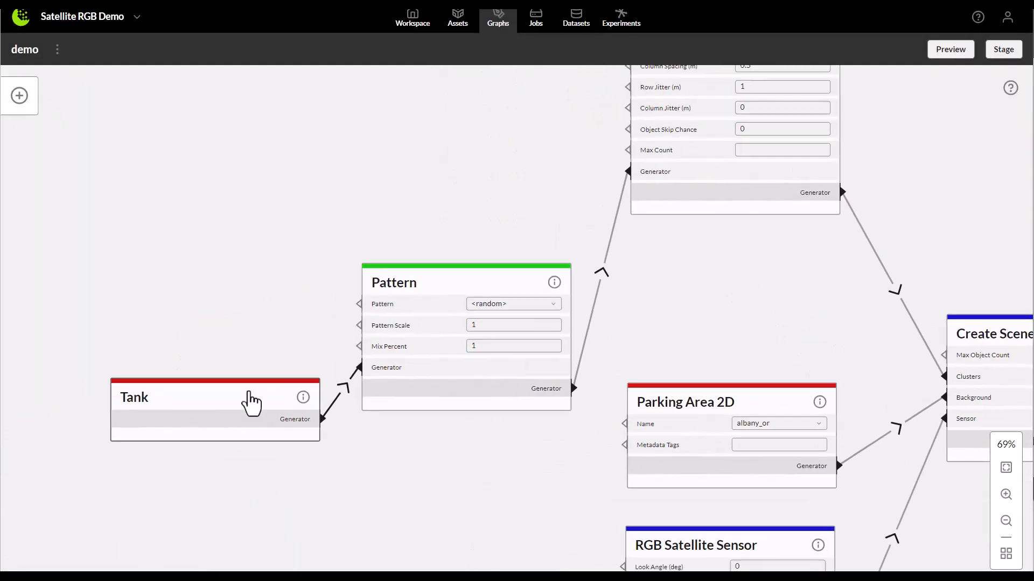
pyautogui.click(243, 408)
pyautogui.press('Delete')
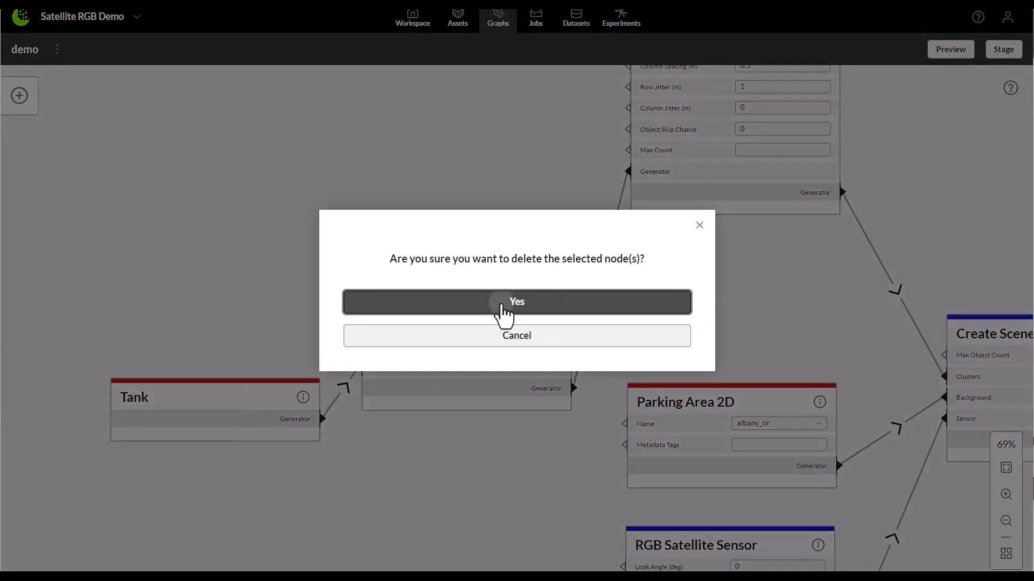
pyautogui.click(505, 302)
# Add a Tractor generator node from the channel's Agriculture category to the graph.
pyautogui.scroll(-2, 397, 339)
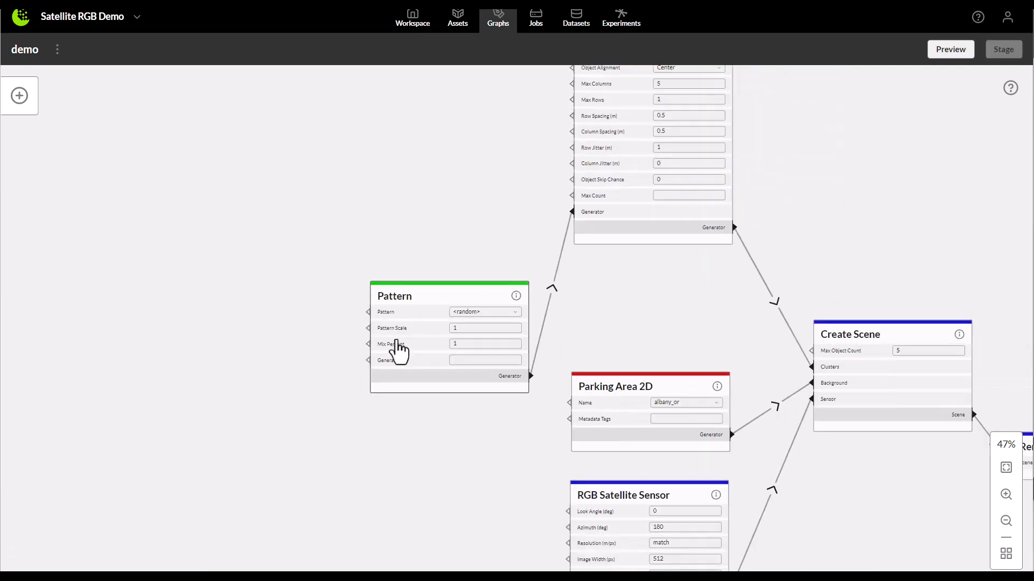
pyautogui.click(18, 103)
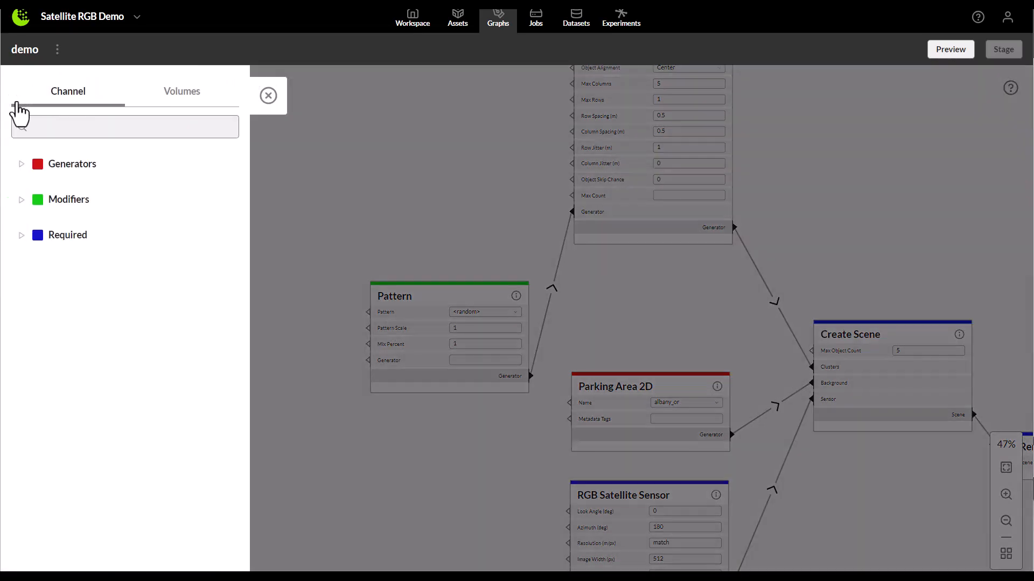
pyautogui.click(31, 126)
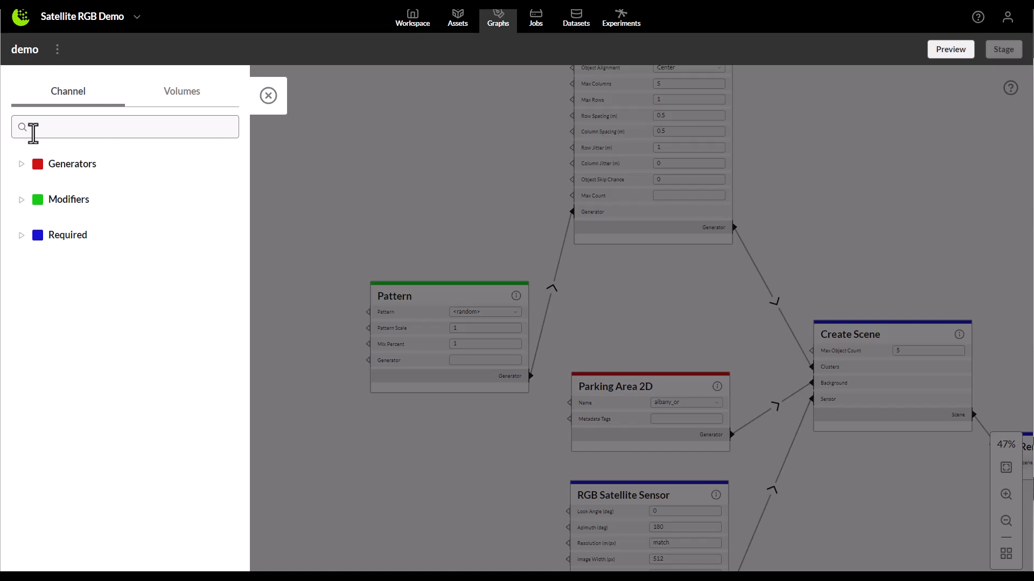
pyautogui.click(28, 165)
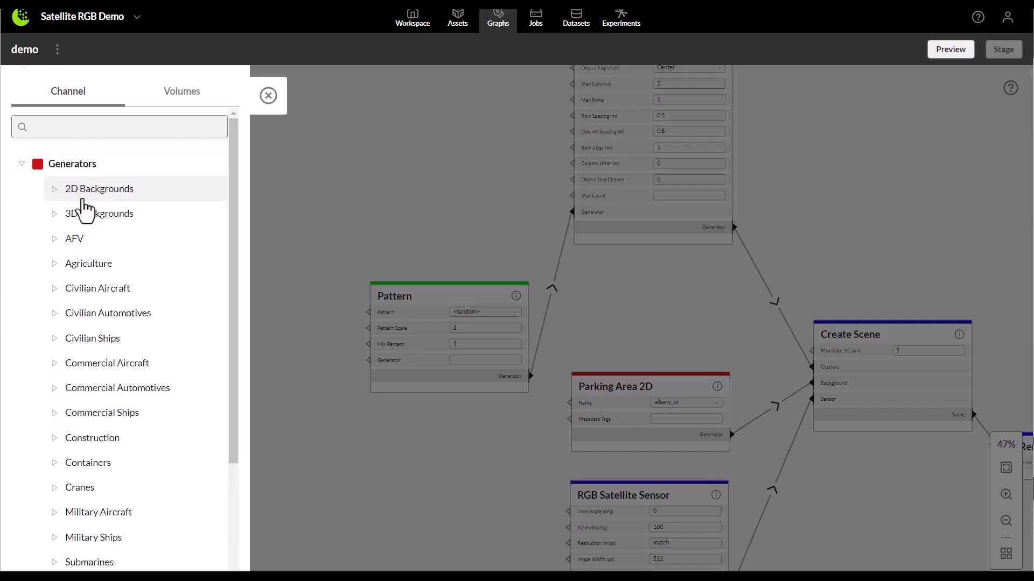
pyautogui.click(67, 264)
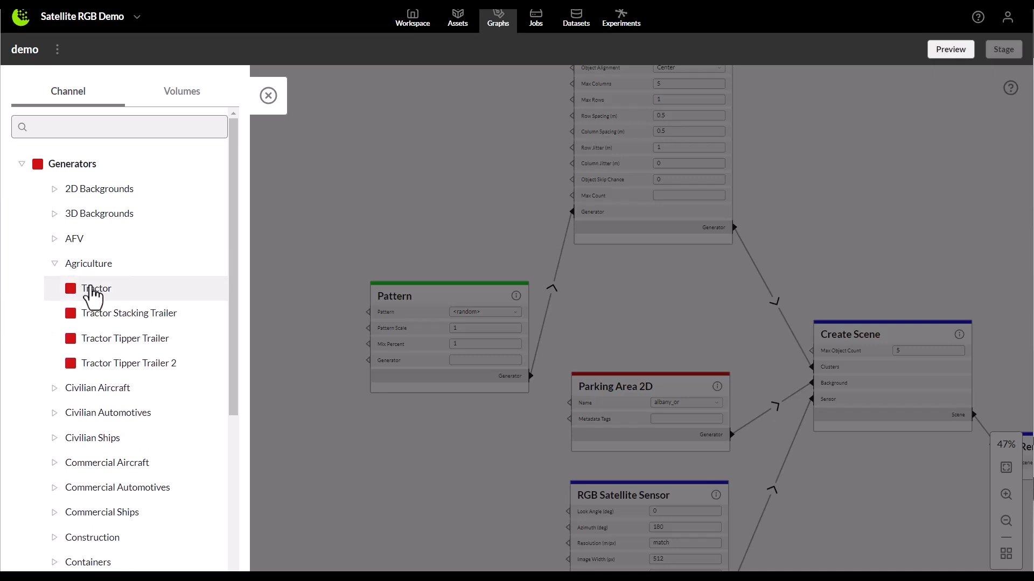
pyautogui.click(93, 293)
pyautogui.click(427, 451)
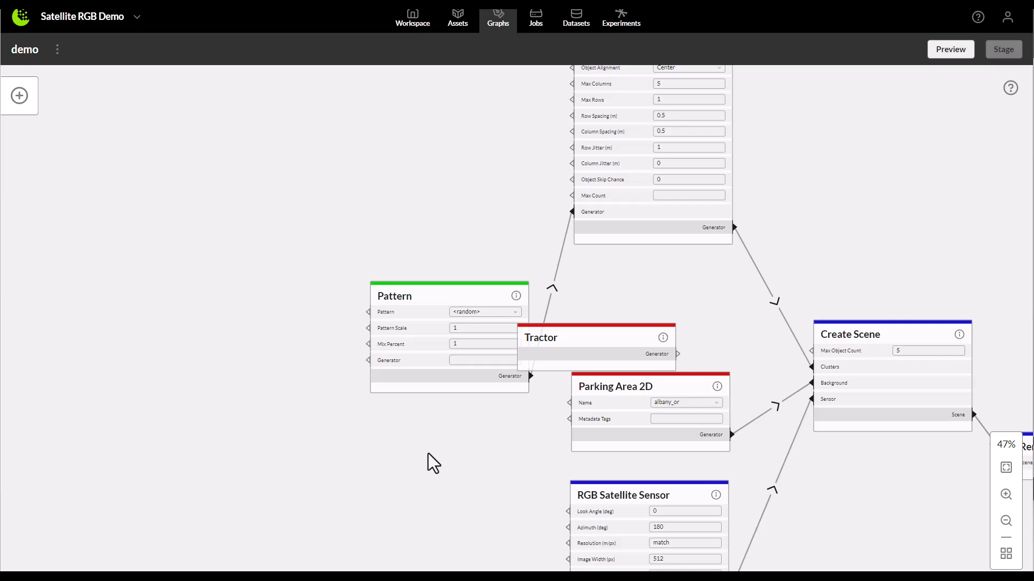
# Place the Tractor node above the Pattern node and connect its Generator output to the Grid Cluster's Generator input.
pyautogui.moveTo(577, 333); pyautogui.dragTo(375, 199)
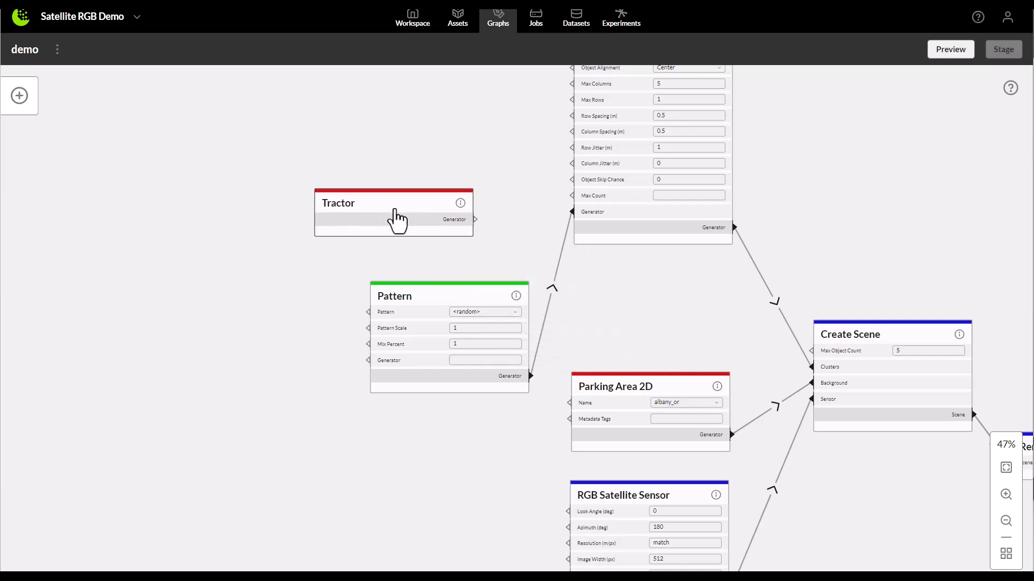
pyautogui.moveTo(475, 220); pyautogui.dragTo(570, 213)
pyautogui.click(573, 224)
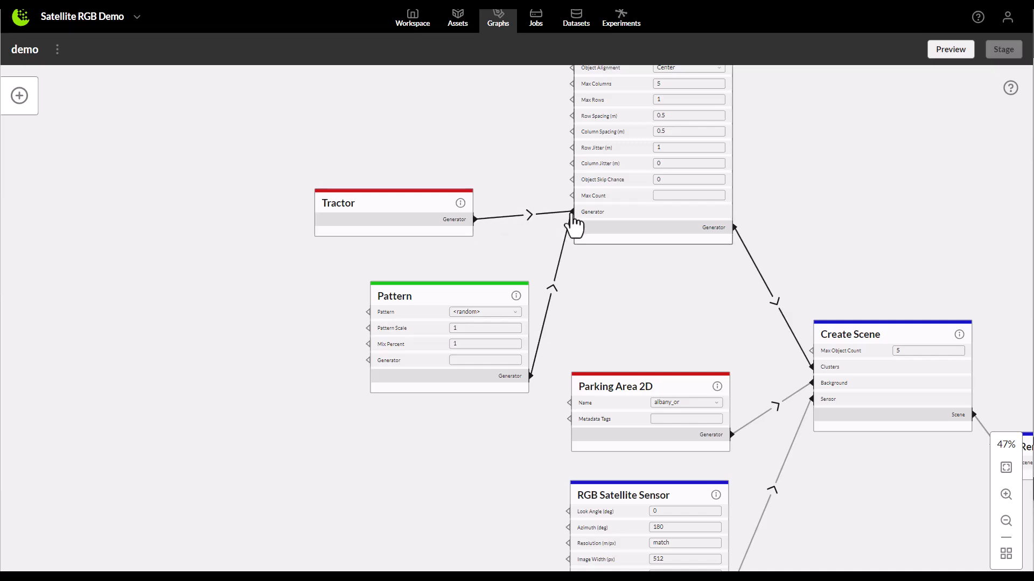
pyautogui.moveTo(716, 277); pyautogui.dragTo(729, 392)
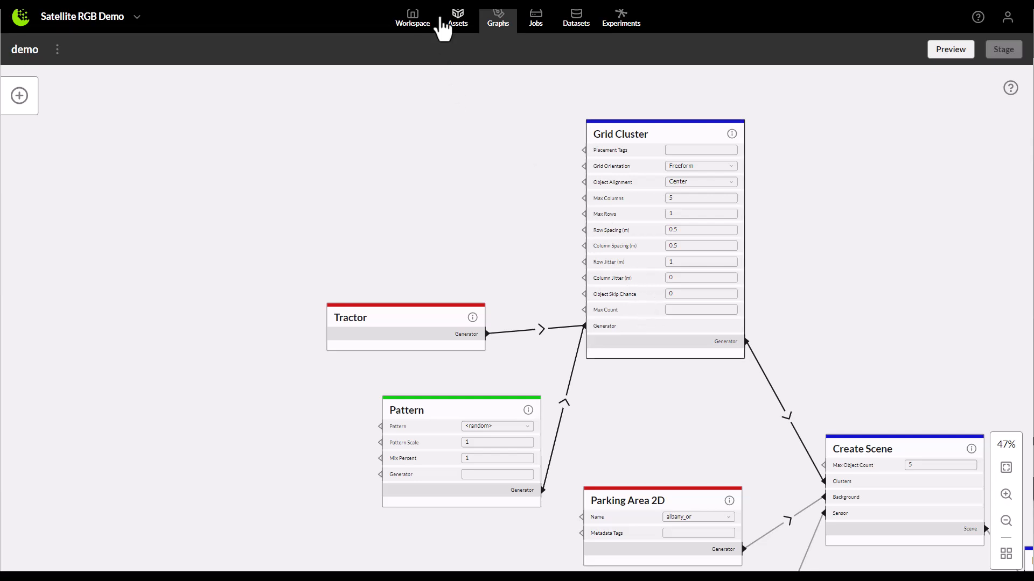
# Upload the file spaceship.blend to the demo volume in the workspace assets.
pyautogui.click(455, 22)
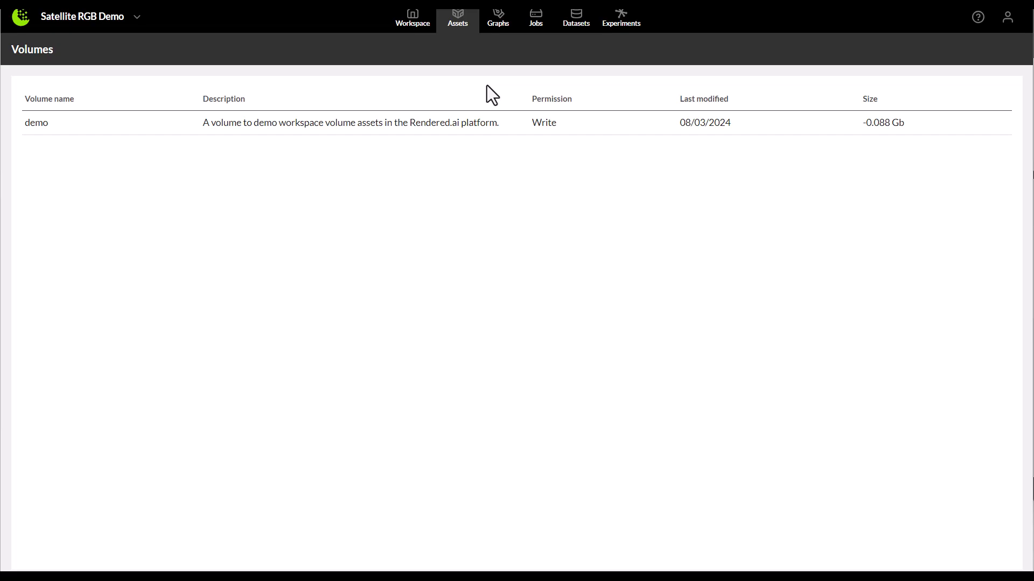
pyautogui.click(350, 124)
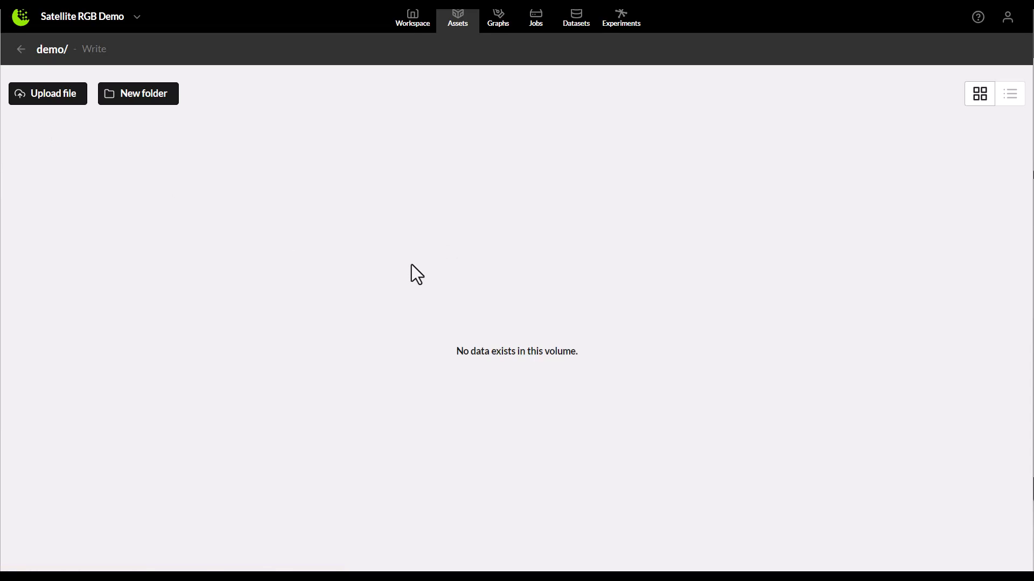
pyautogui.click(54, 97)
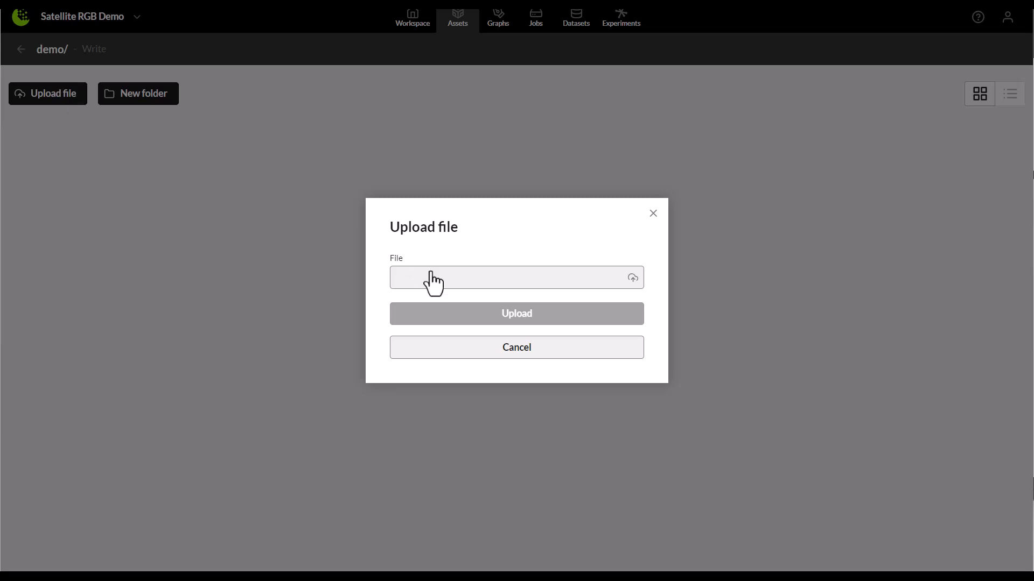
pyautogui.click(456, 283)
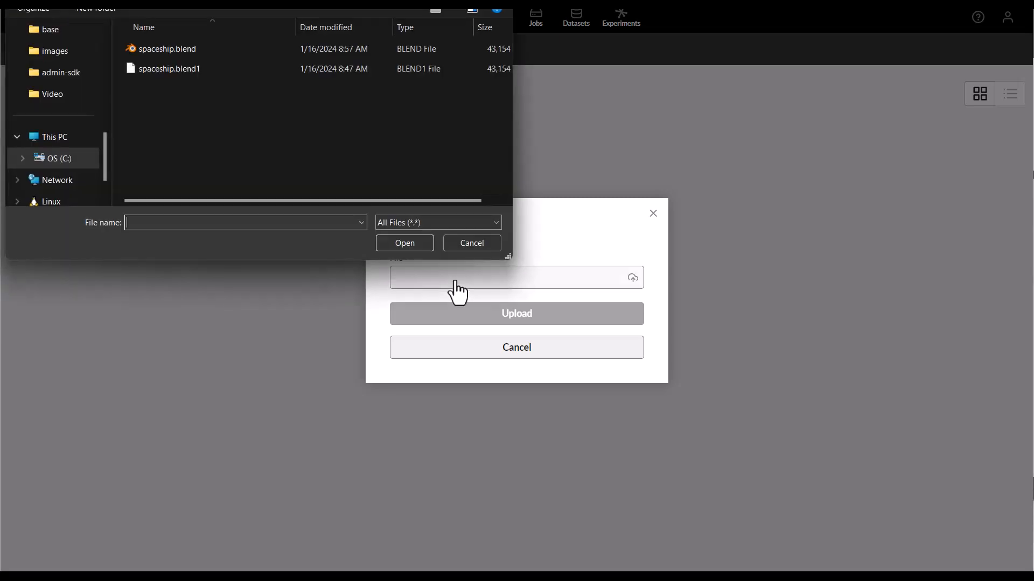
pyautogui.click(167, 47)
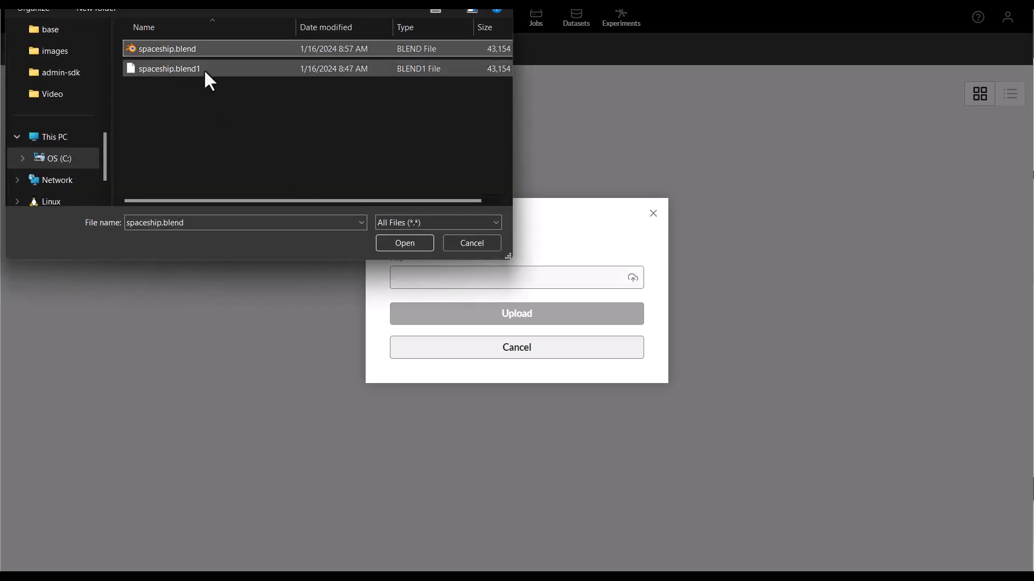
pyautogui.click(409, 244)
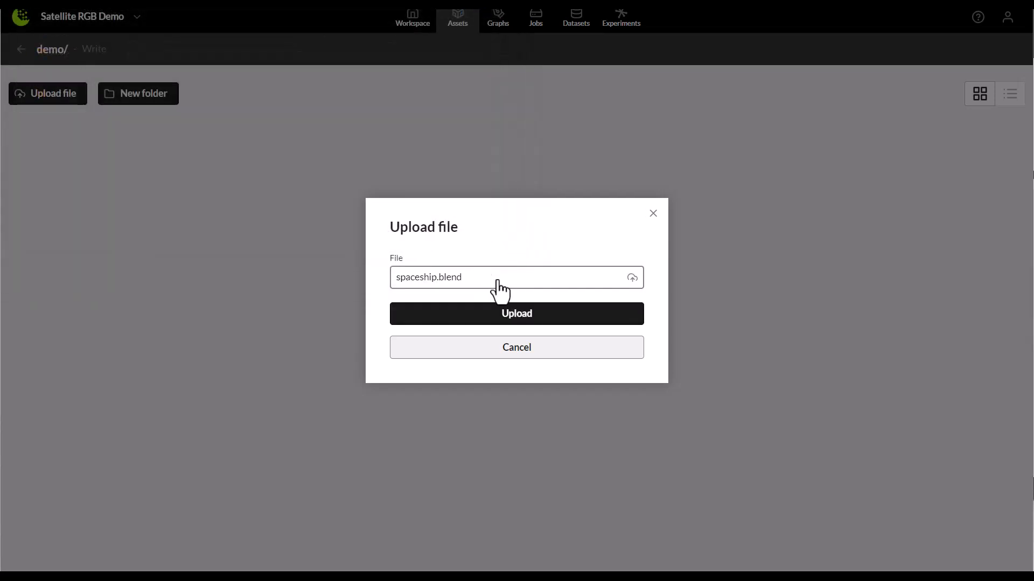
pyautogui.click(513, 319)
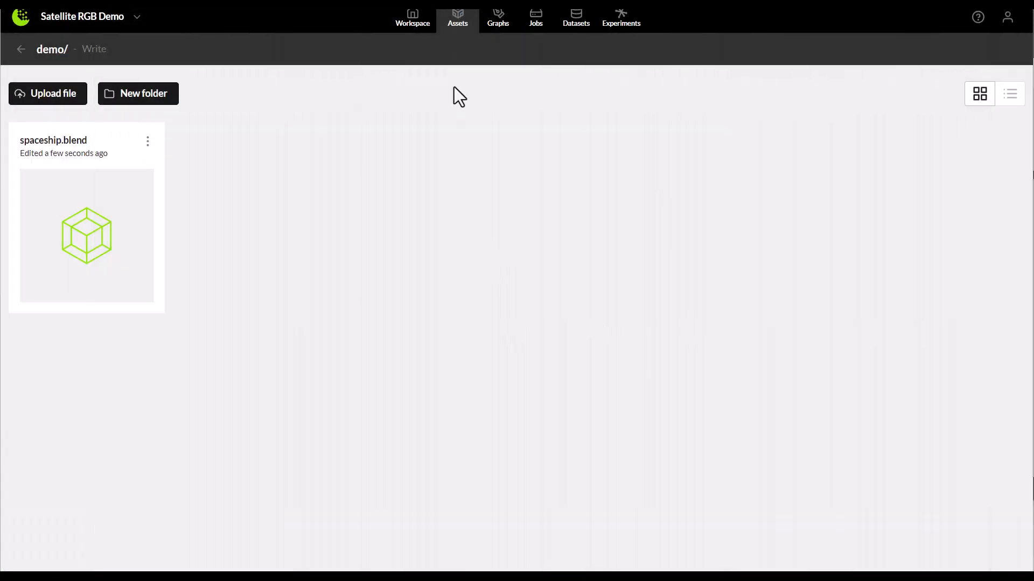
# Add spaceship.blend from the demo volume as a node in the demo graph.
pyautogui.click(499, 22)
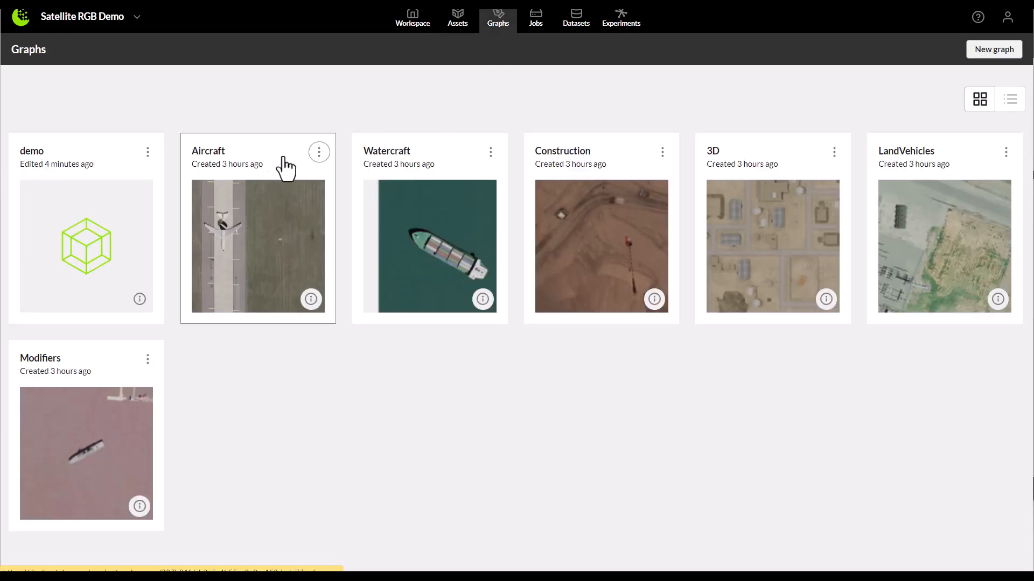
pyautogui.click(76, 218)
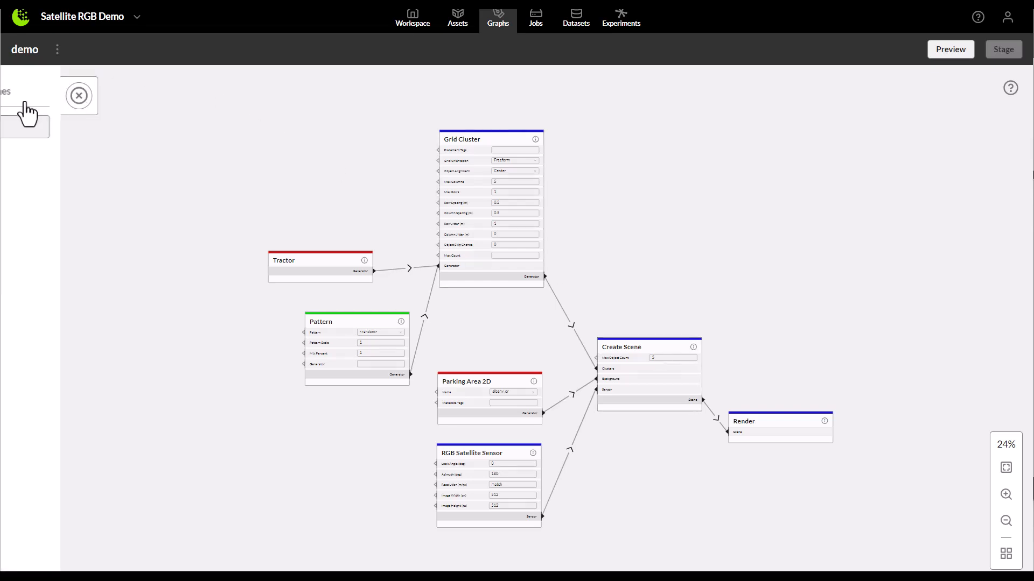
pyautogui.click(20, 104)
pyautogui.click(188, 98)
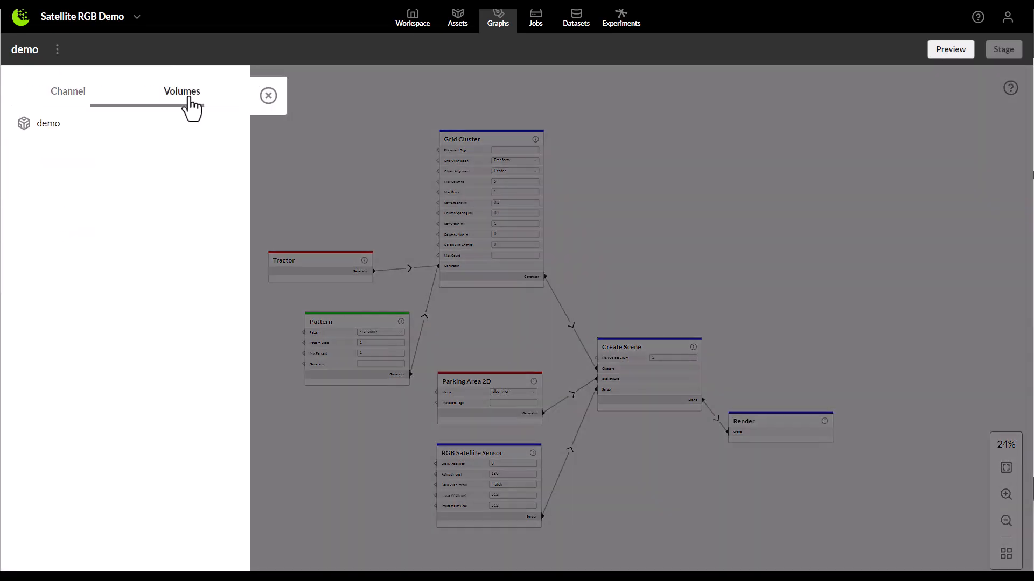
pyautogui.click(54, 129)
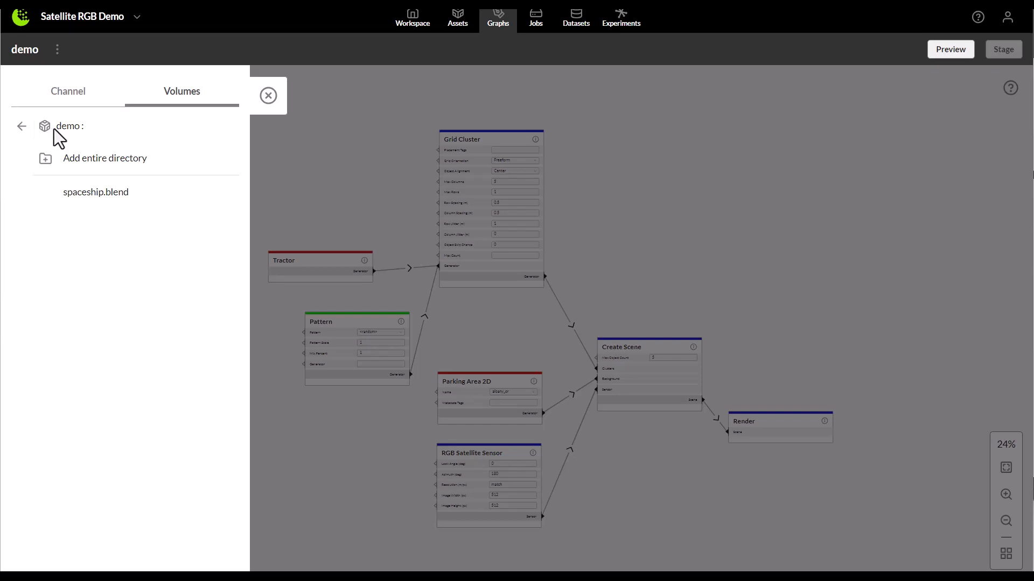
pyautogui.click(106, 194)
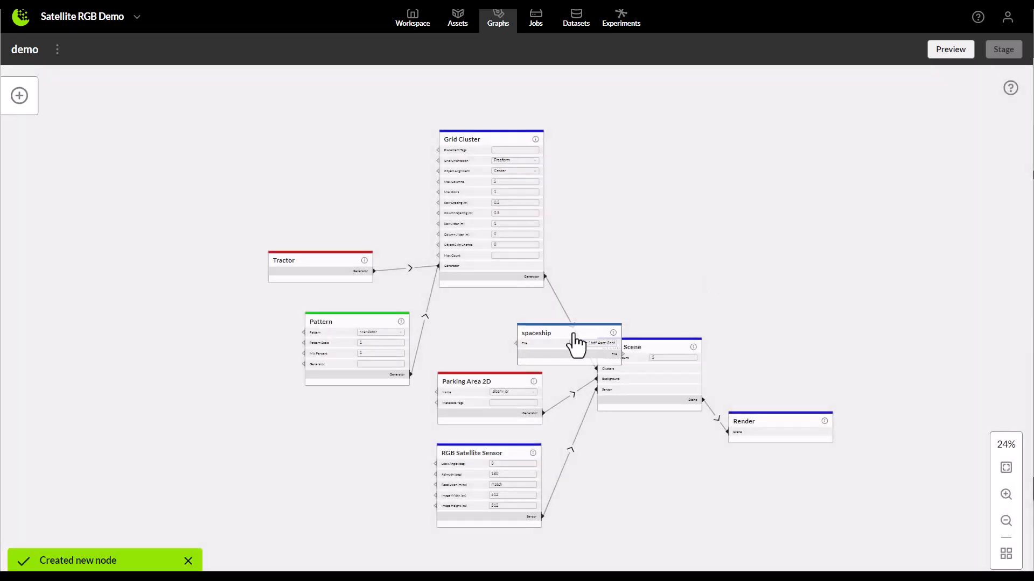
# Place the spaceship node beside the Pattern node and connect its File output to the Generator inputs of Pattern and Grid Cluster.
pyautogui.moveTo(572, 345); pyautogui.dragTo(191, 351)
pyautogui.scroll(3, 196, 372)
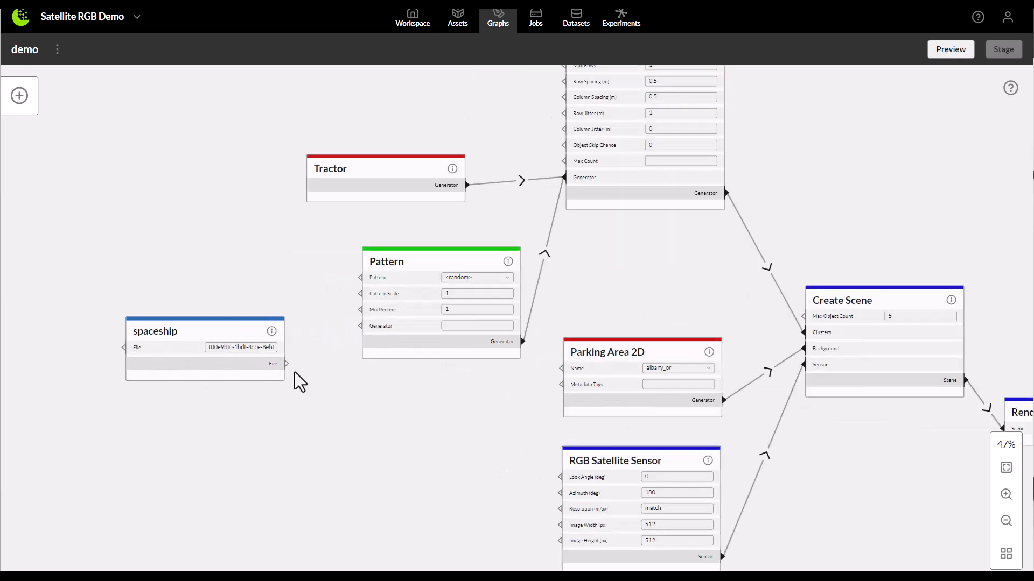
pyautogui.scroll(1, 284, 380)
pyautogui.moveTo(287, 362); pyautogui.dragTo(371, 320)
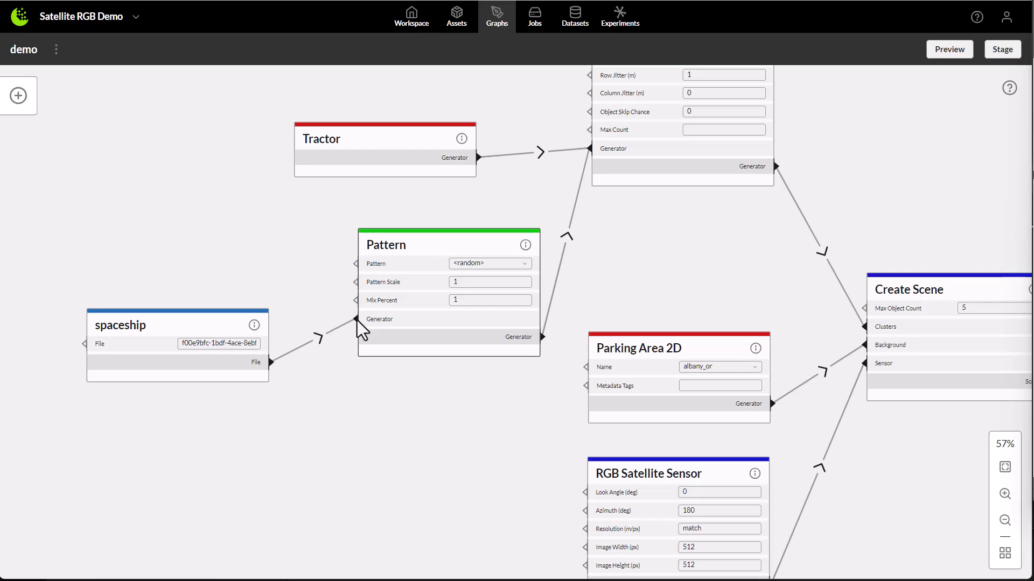
pyautogui.moveTo(272, 363); pyautogui.dragTo(589, 153)
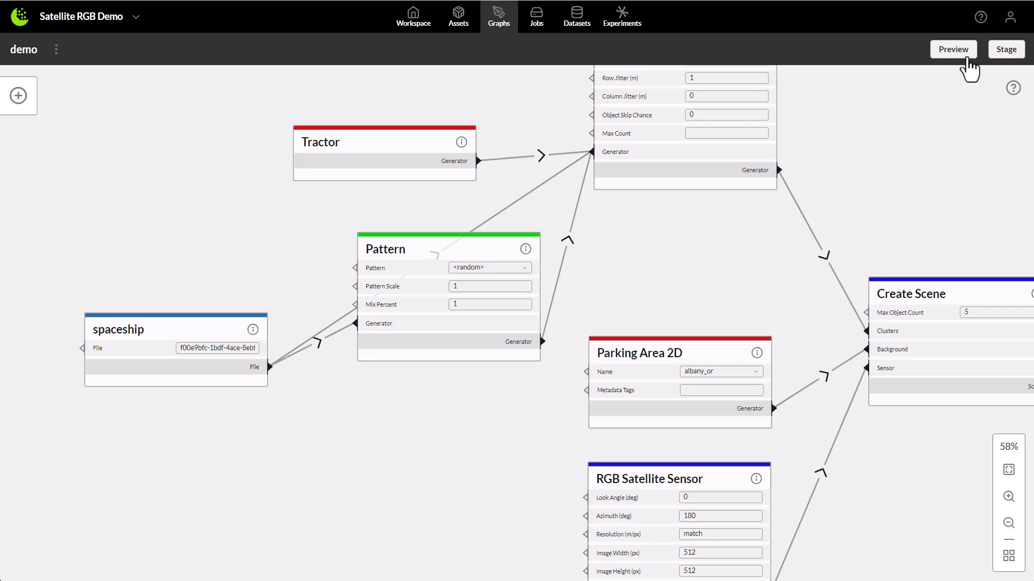
# Generate a preview image of the demo graph and stage the graph for dataset jobs.
pyautogui.click(952, 49)
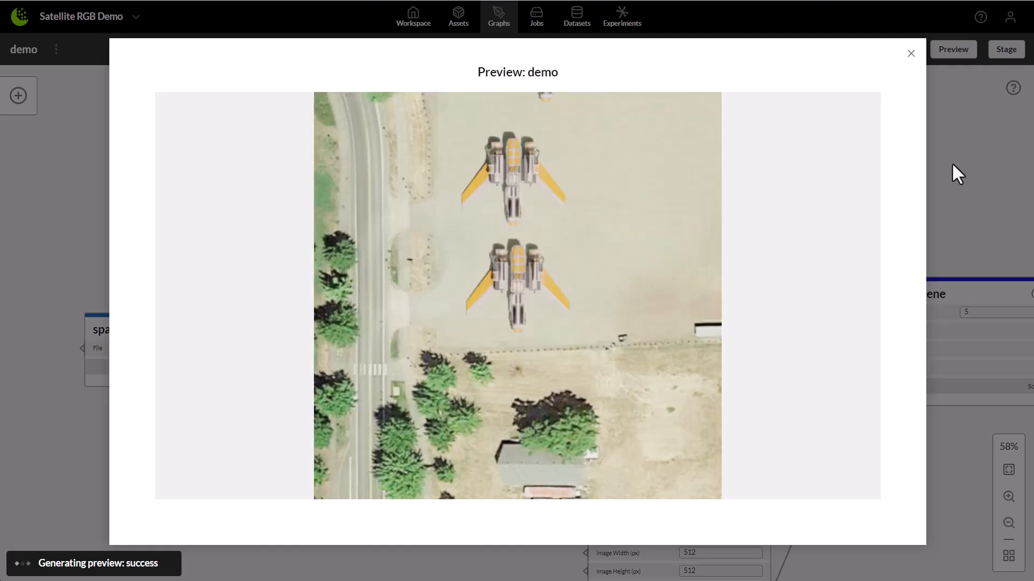
pyautogui.click(913, 58)
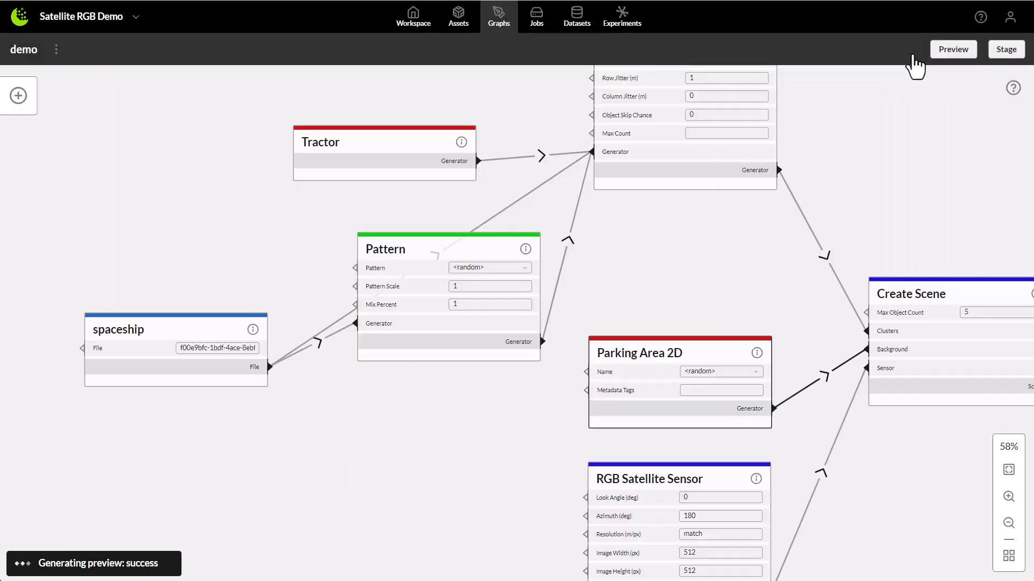
pyautogui.click(1005, 51)
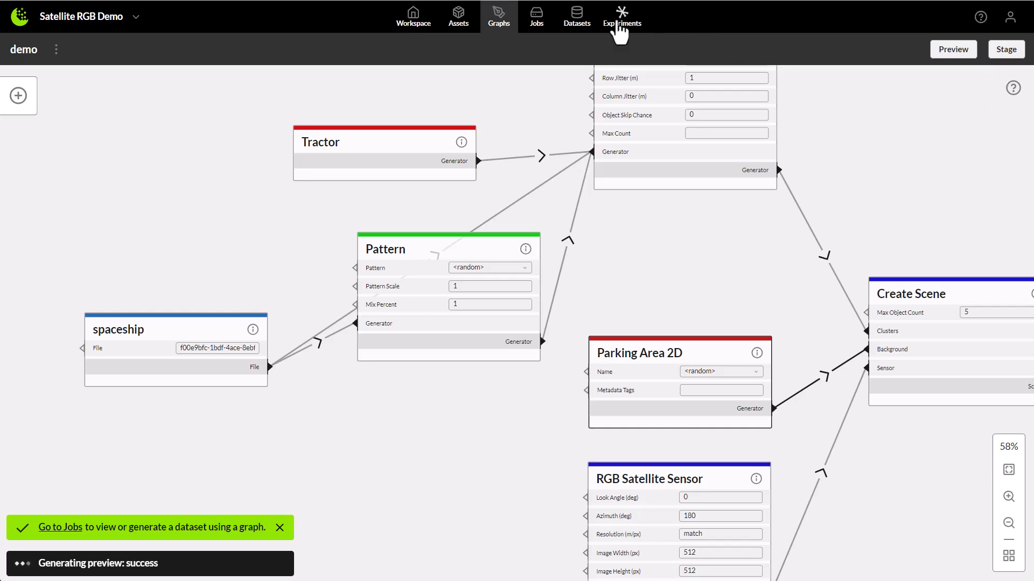
# Run the staged demo graph with dataset name demo1, description demo and 10 runs, and expand the new job's details.
pyautogui.click(538, 24)
pyautogui.click(298, 152)
pyautogui.click(204, 269)
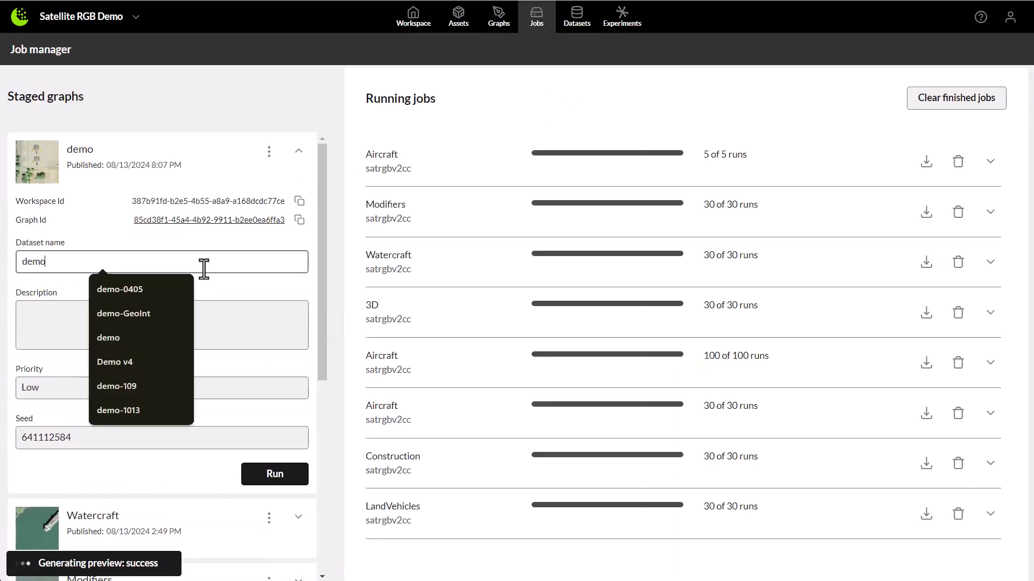
pyautogui.write('1')
pyautogui.click(64, 321)
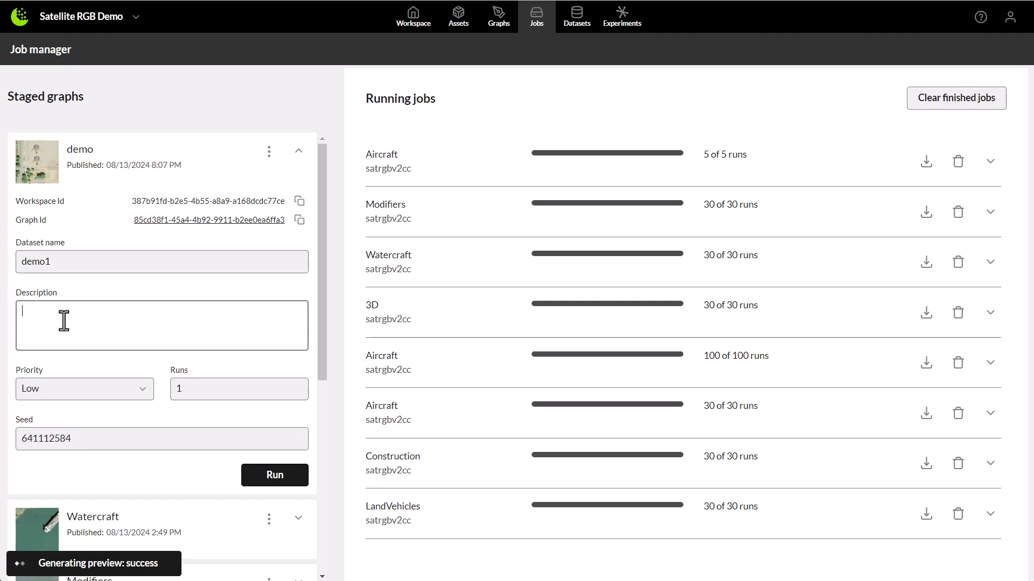
pyautogui.write('demo')
pyautogui.click(223, 385)
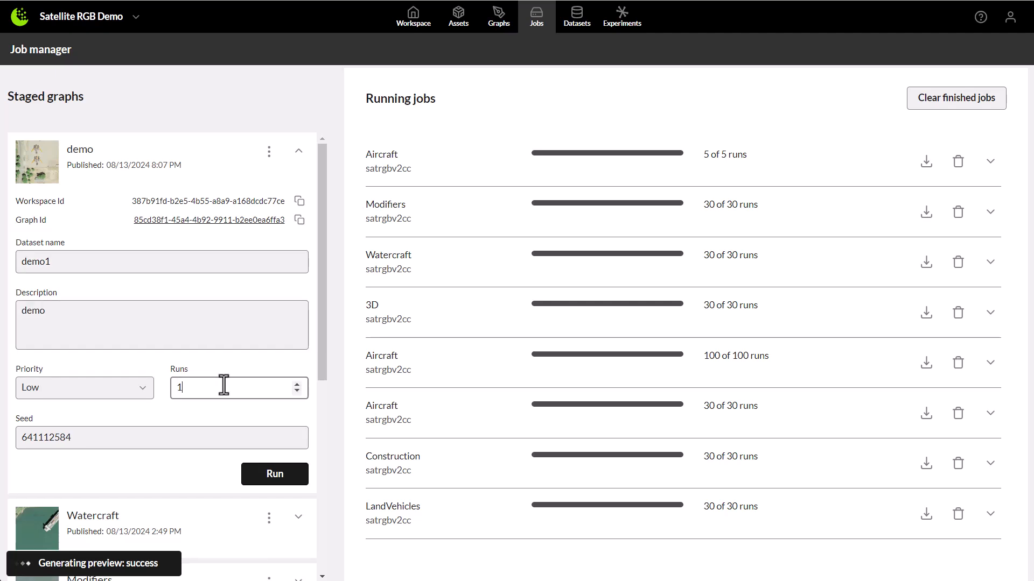
pyautogui.write('0')
pyautogui.click(273, 483)
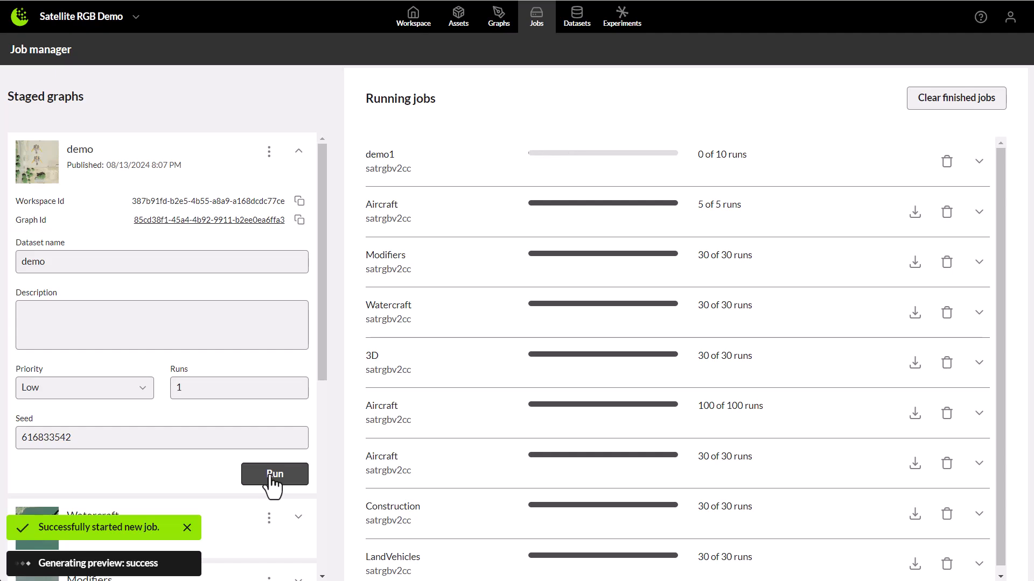
pyautogui.click(978, 162)
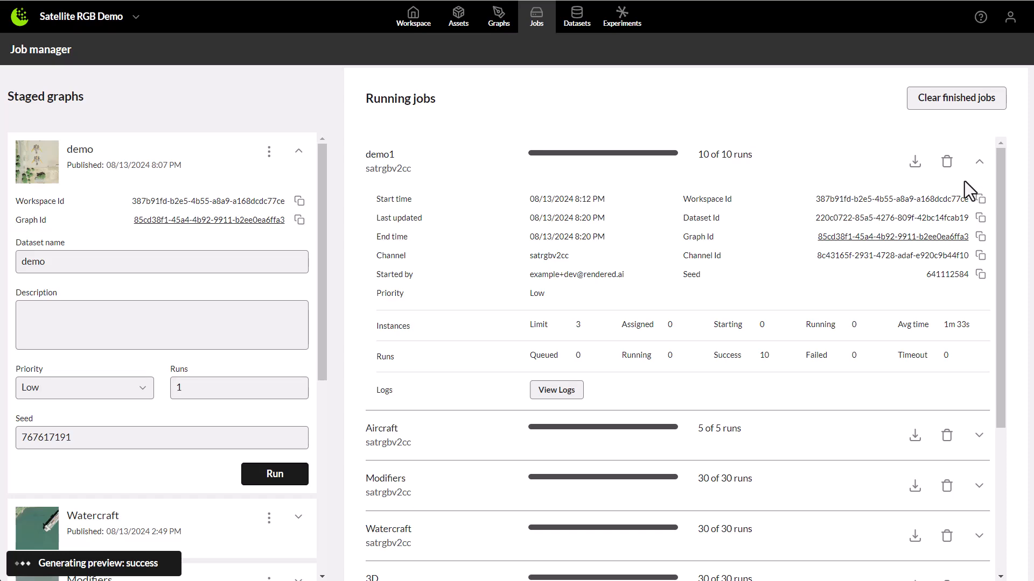
# Examine the demo1 dataset's images, including their 2D bounding boxes and instance masks.
pyautogui.click(576, 22)
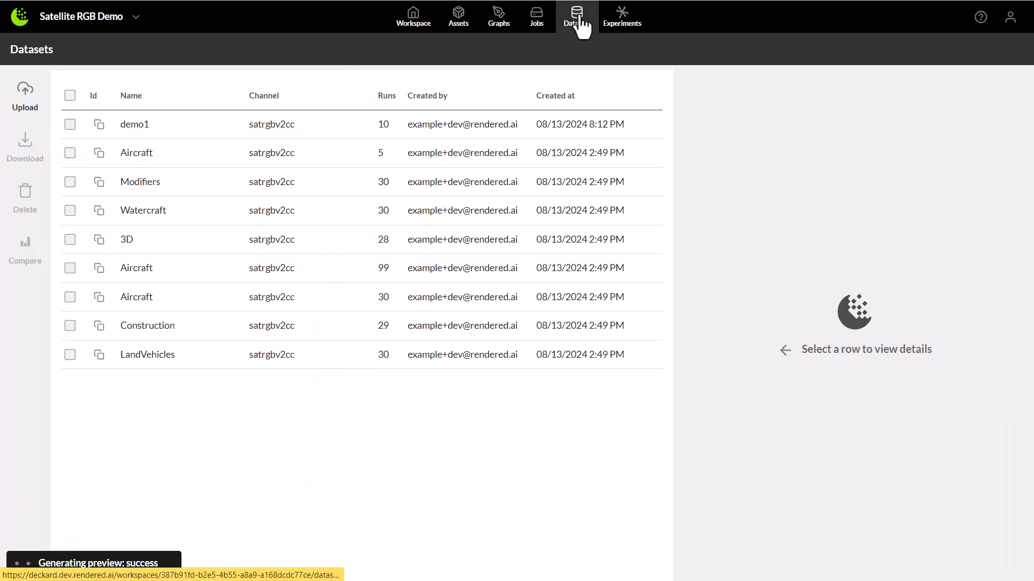
pyautogui.click(192, 124)
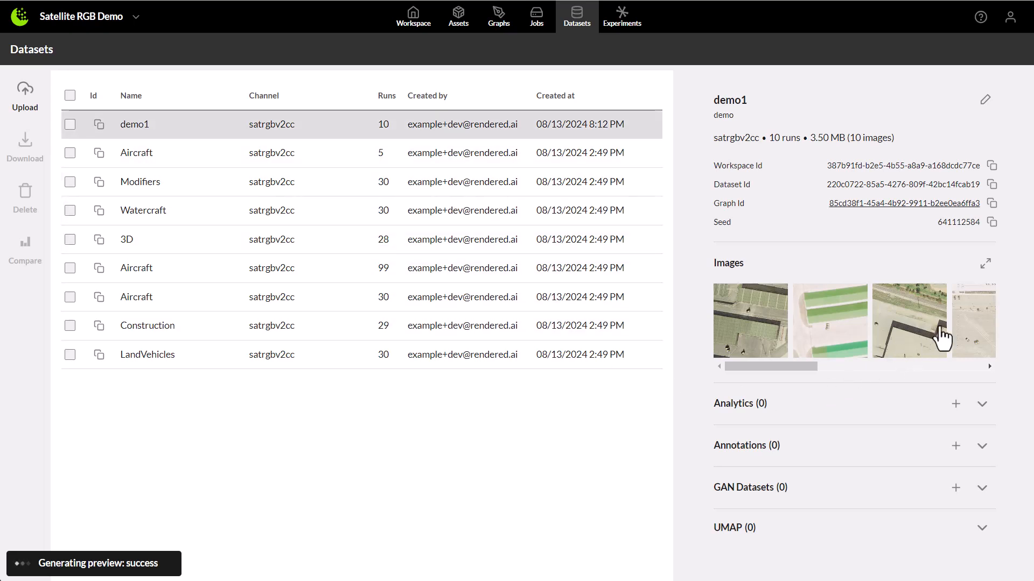
pyautogui.click(977, 330)
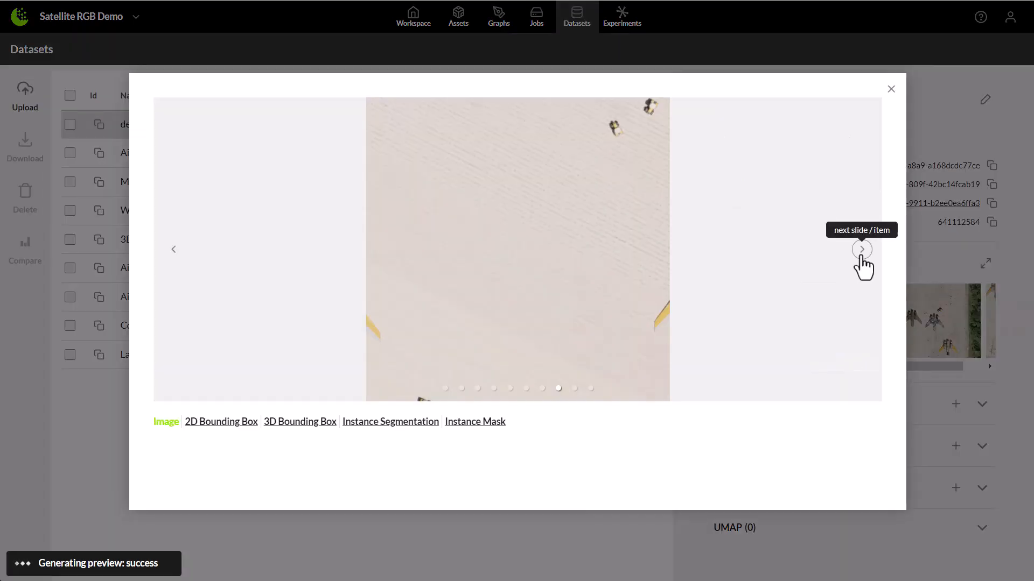
pyautogui.click(219, 423)
pyautogui.click(862, 249)
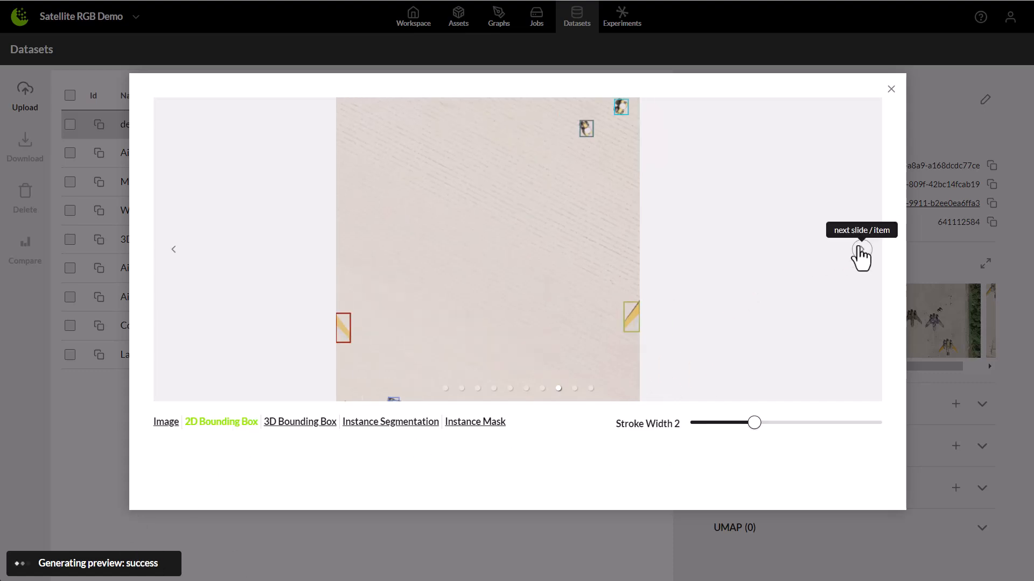
pyautogui.click(483, 423)
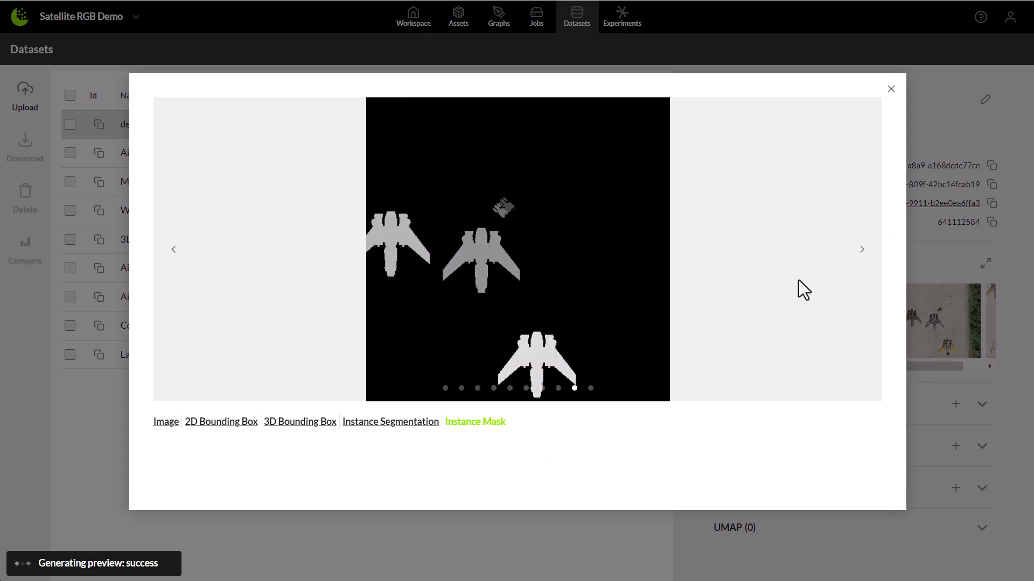
pyautogui.click(891, 89)
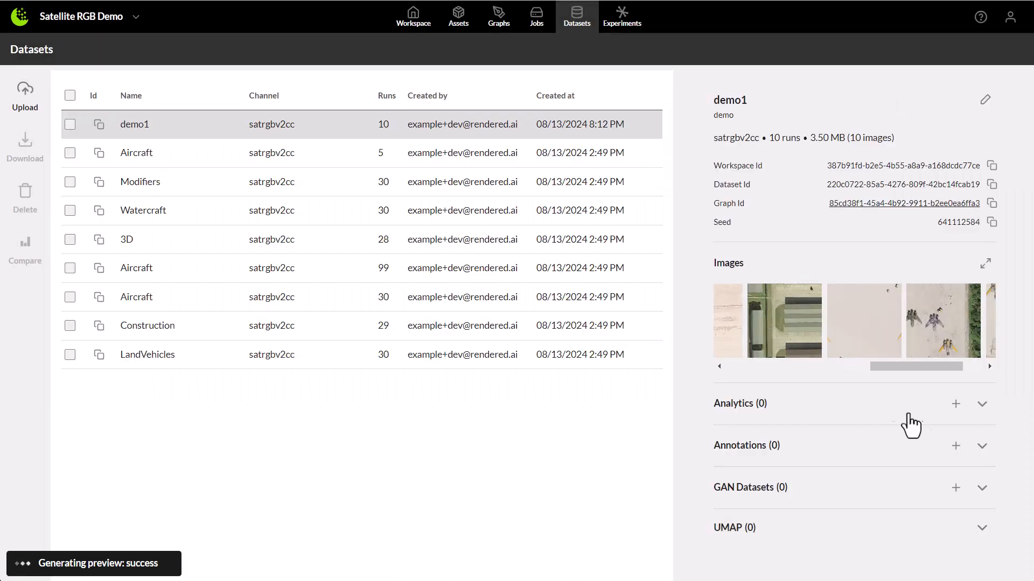
# Create an annotation for the demo1 dataset in COCO format with the satrgb mapping.
pyautogui.click(955, 445)
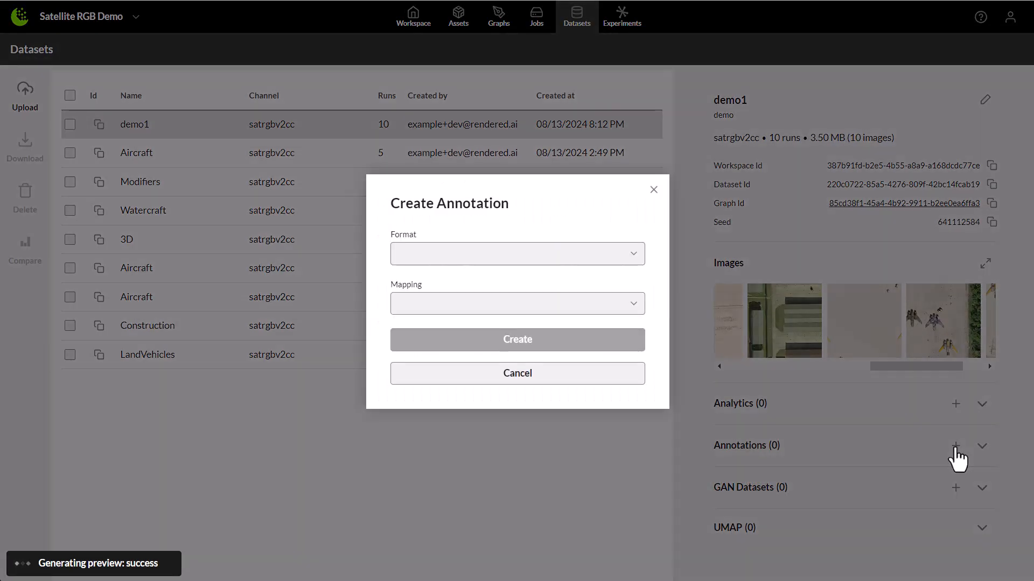
pyautogui.click(634, 257)
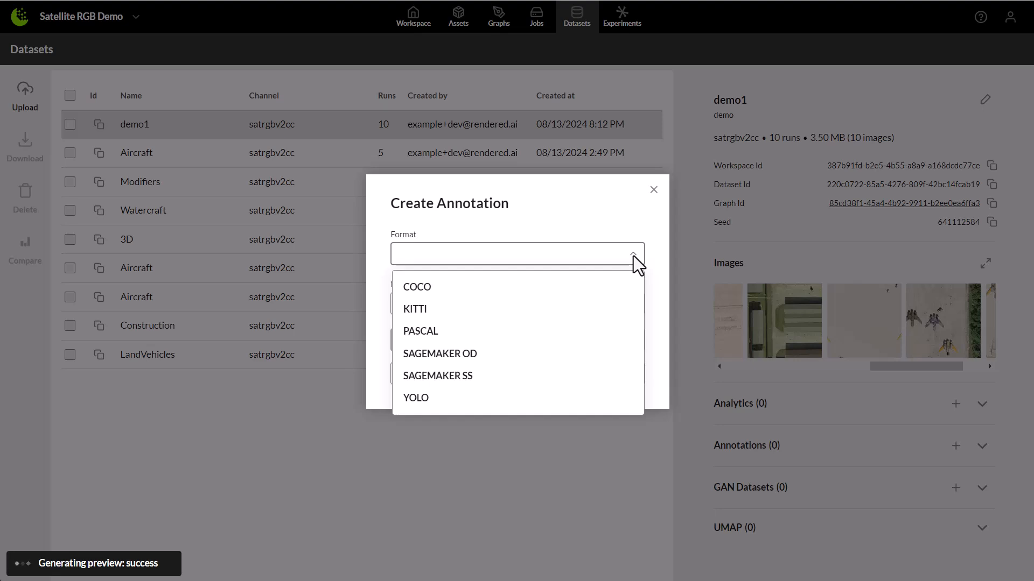
pyautogui.click(428, 287)
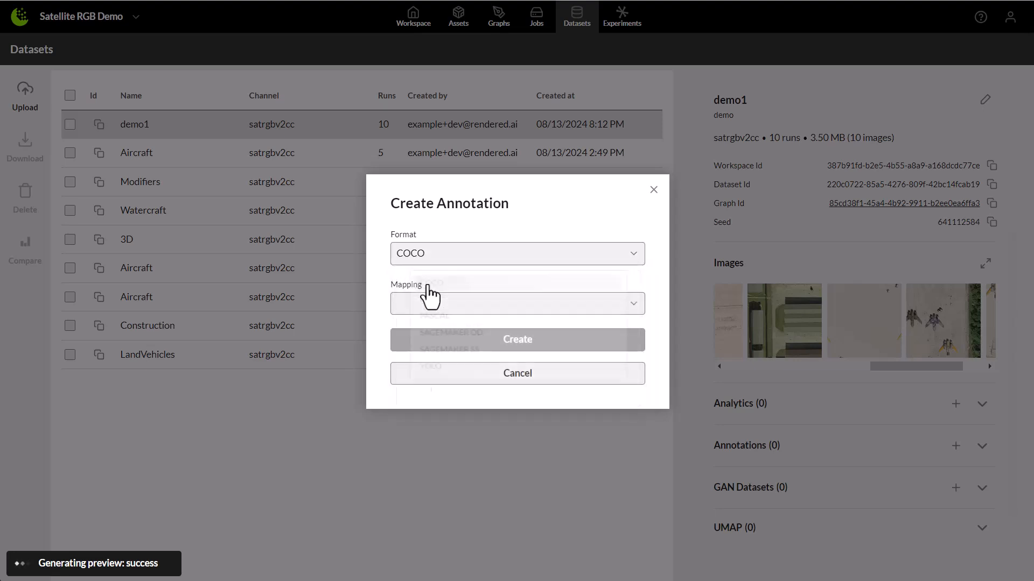
pyautogui.click(553, 312)
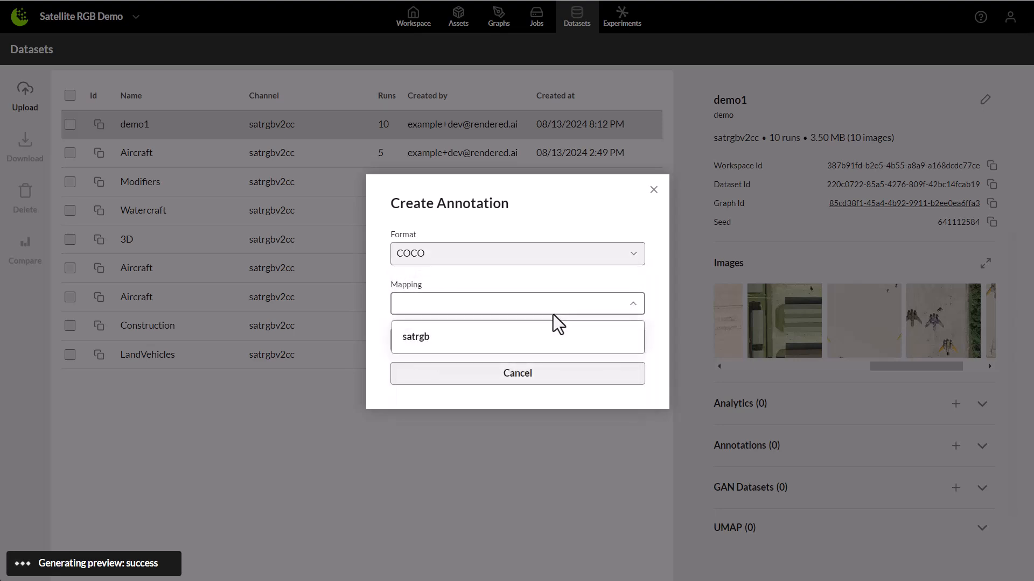
pyautogui.click(550, 338)
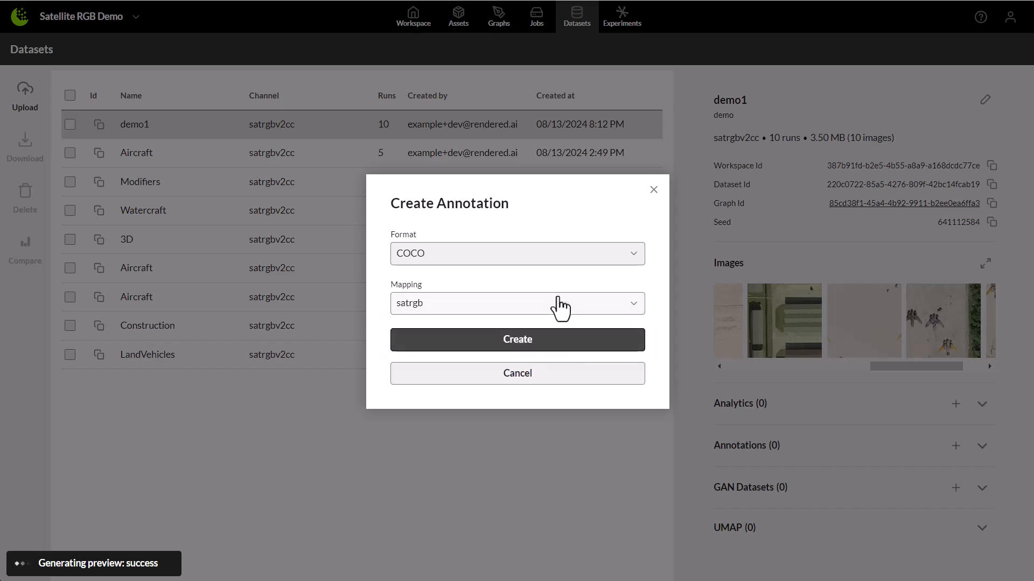
pyautogui.click(563, 344)
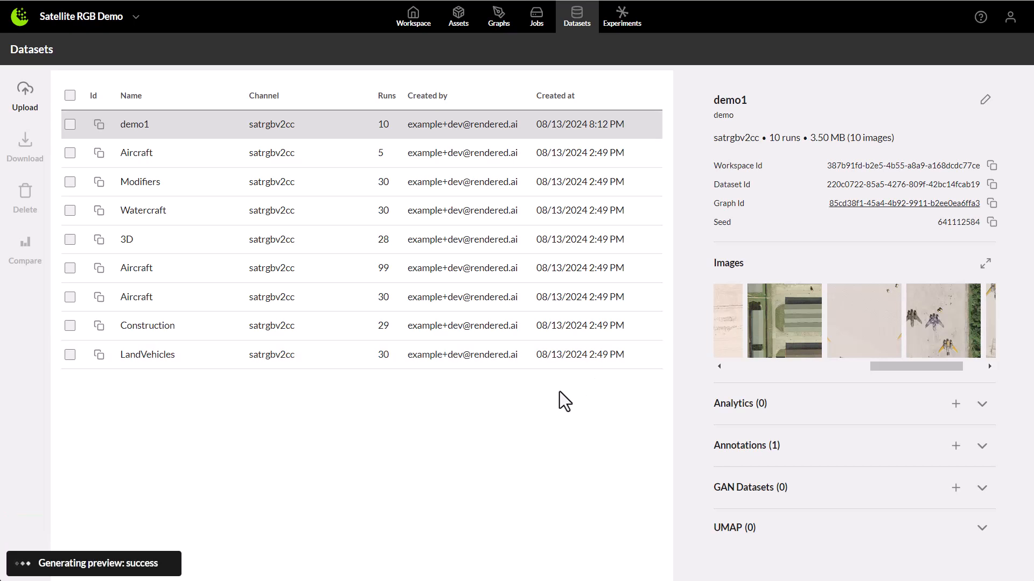
# Download the demo1 dataset.
pyautogui.click(70, 125)
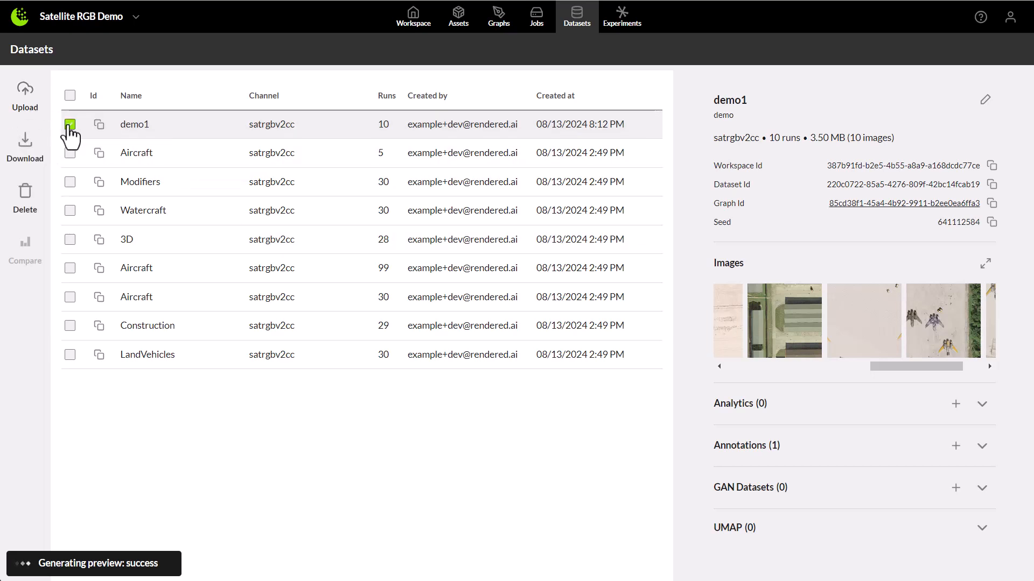
pyautogui.click(24, 156)
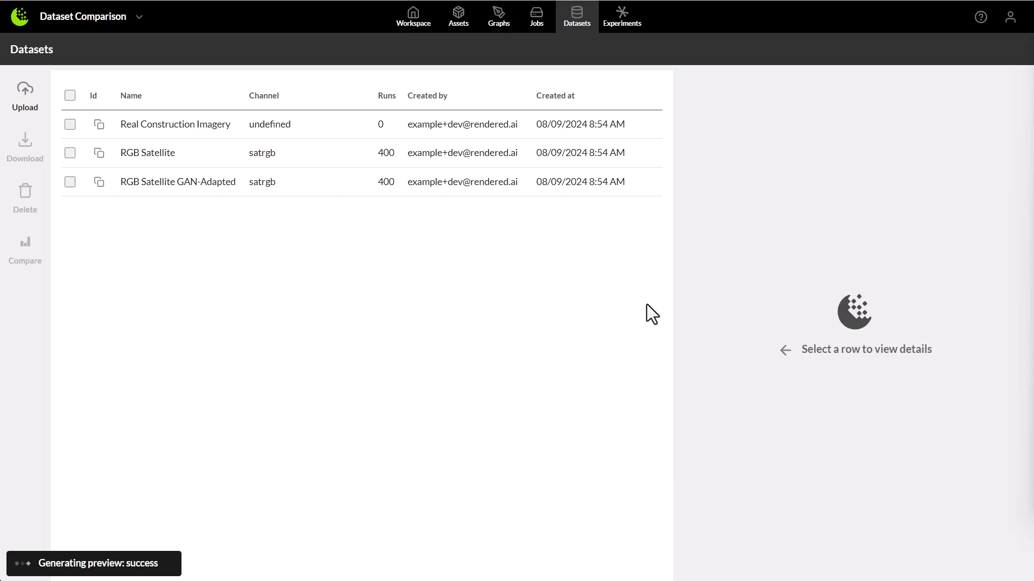
# Browse the first few images of the Real Construction Imagery dataset in the Dataset Comparison workspace.
pyautogui.doubleClick(281, 124)
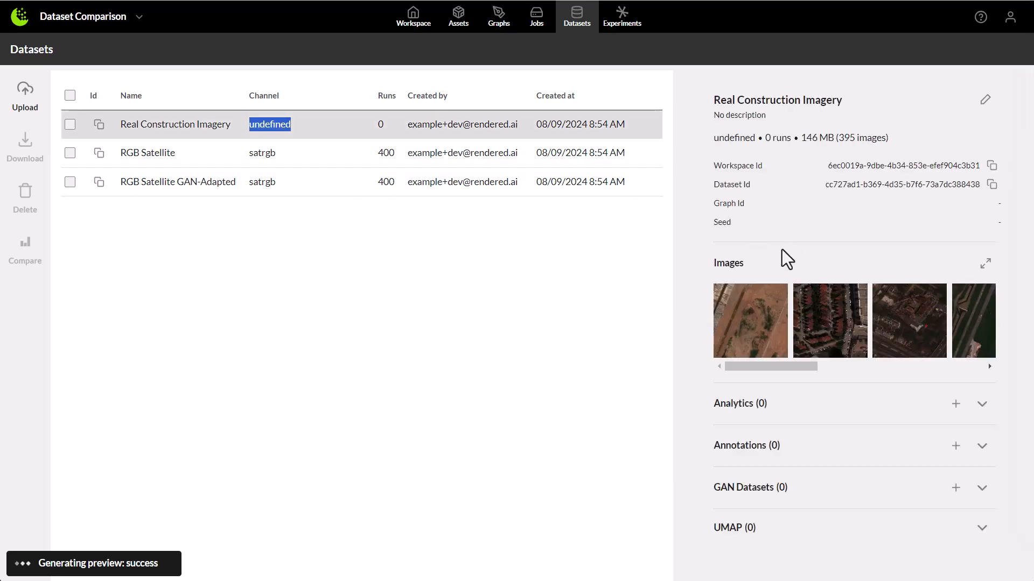
pyautogui.click(743, 329)
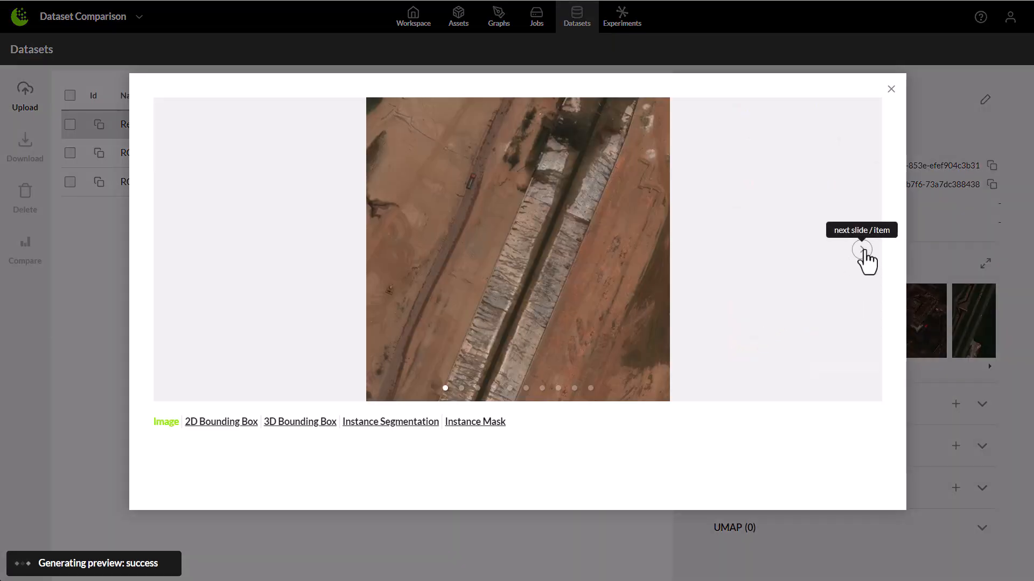
pyautogui.click(862, 249)
pyautogui.click(862, 249)
pyautogui.click(862, 249)
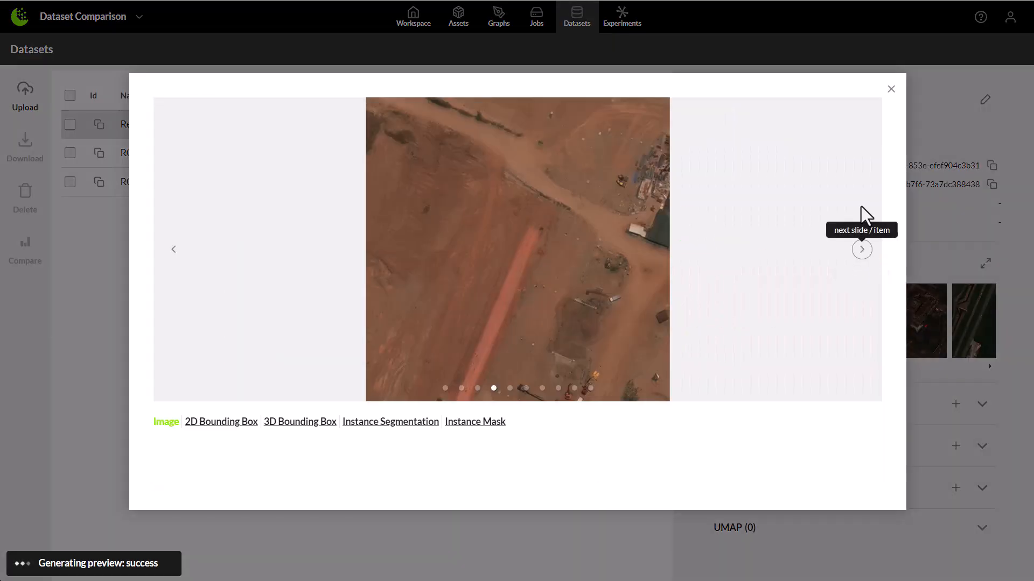
pyautogui.click(890, 89)
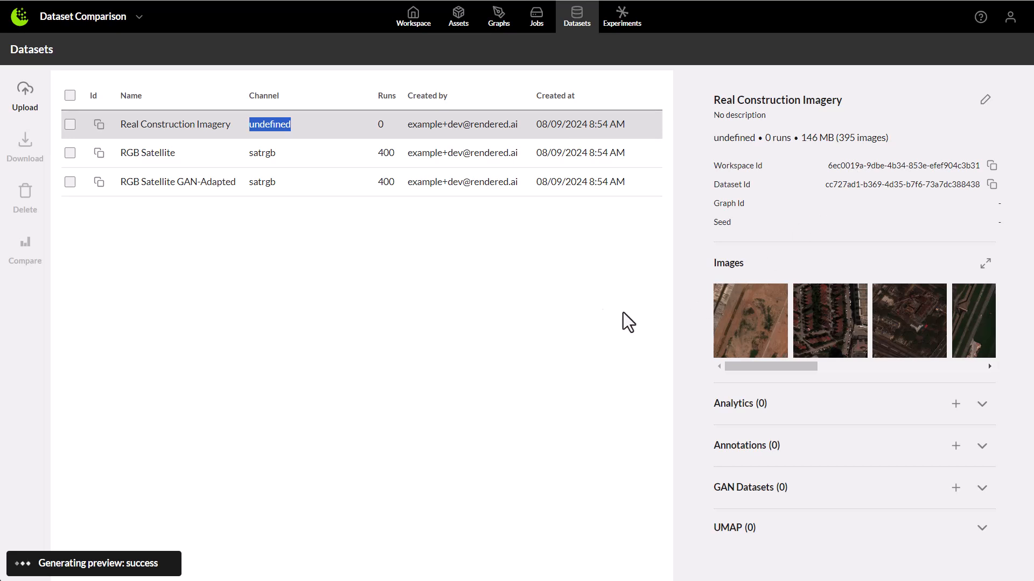
# Browse the first few images of the RGB Satellite dataset and show its GAN datasets.
pyautogui.click(187, 156)
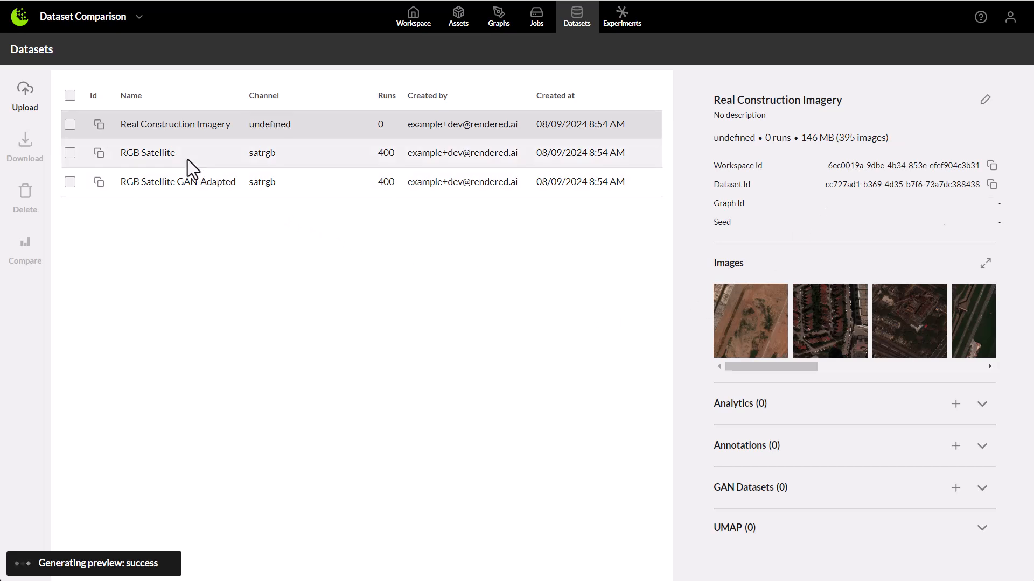
pyautogui.click(745, 323)
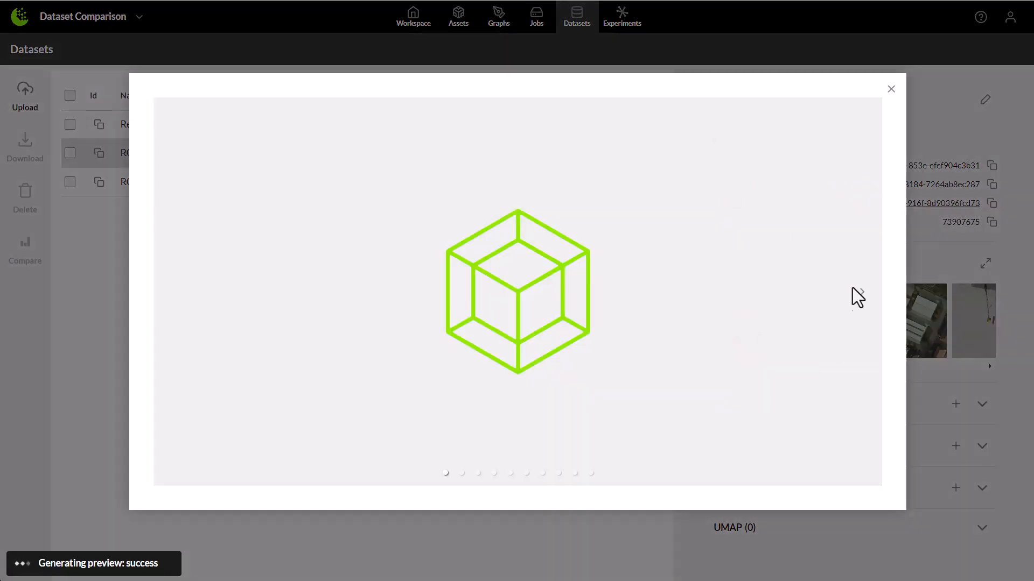
pyautogui.click(866, 251)
pyautogui.click(866, 251)
pyautogui.click(866, 251)
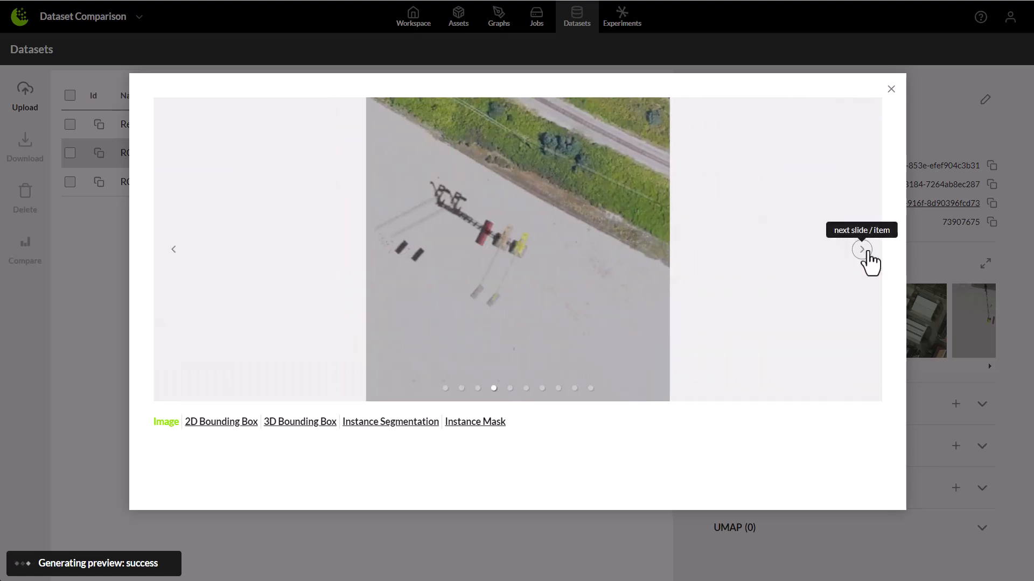
pyautogui.click(866, 251)
pyautogui.click(892, 90)
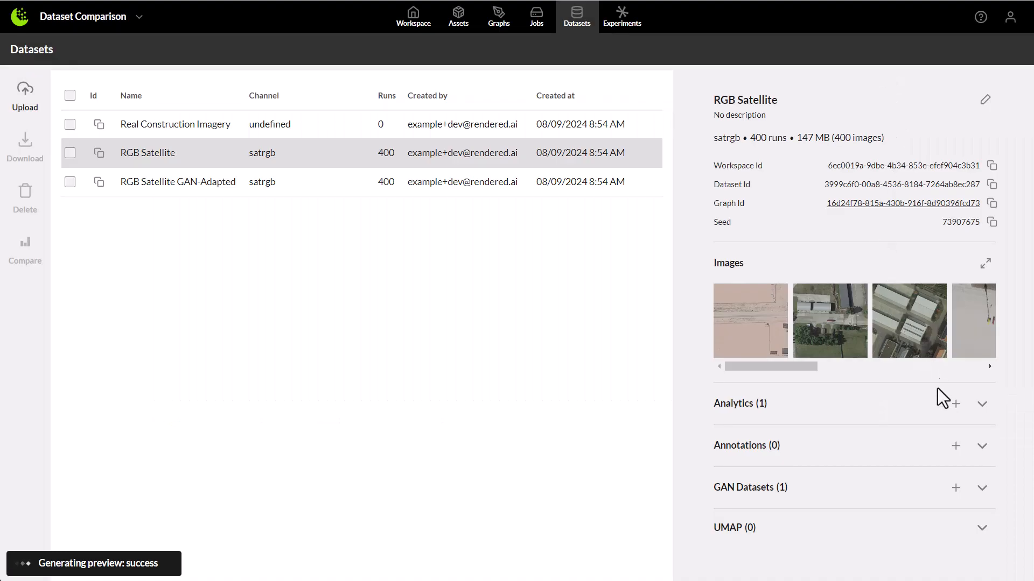
pyautogui.click(978, 490)
pyautogui.scroll(-1, 915, 447)
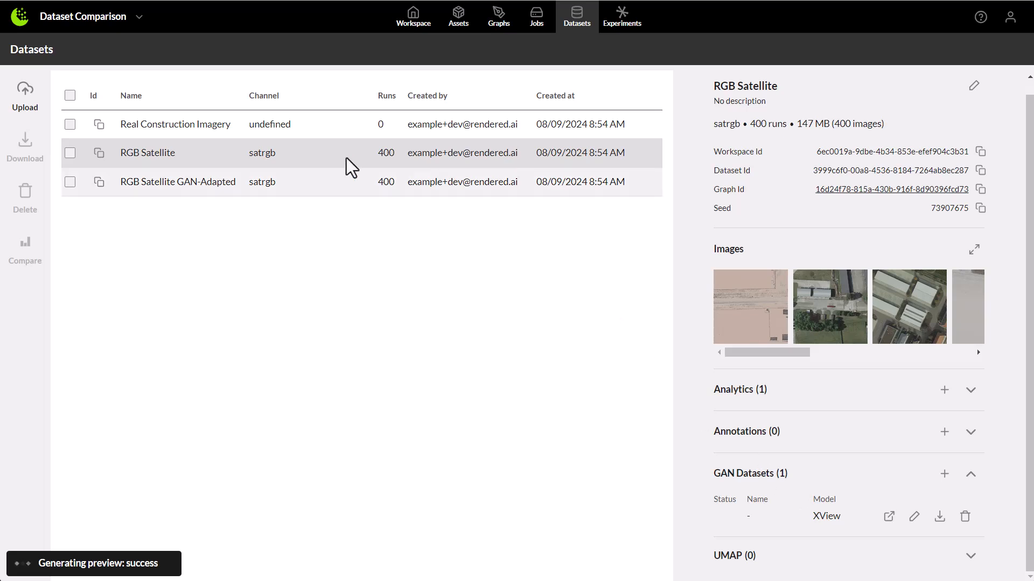
# Browse the first few images of the RGB Satellite GAN-Adapted dataset.
pyautogui.doubleClick(216, 183)
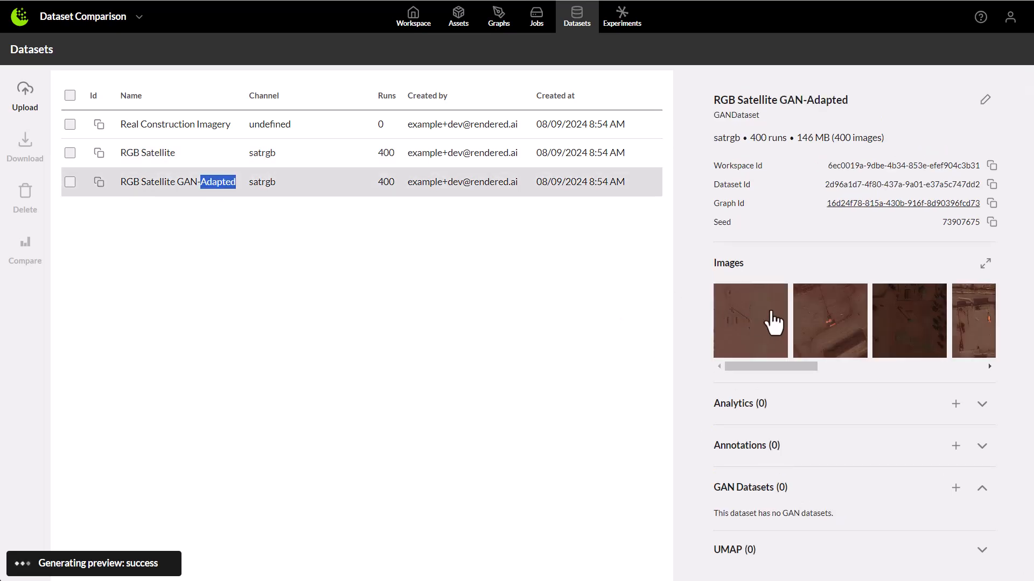
pyautogui.click(775, 328)
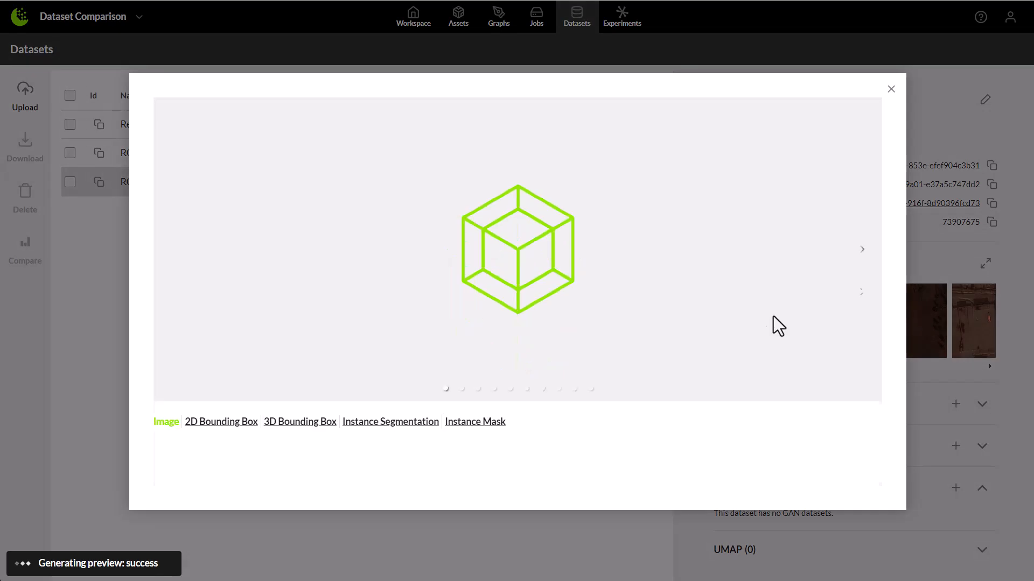
pyautogui.click(862, 251)
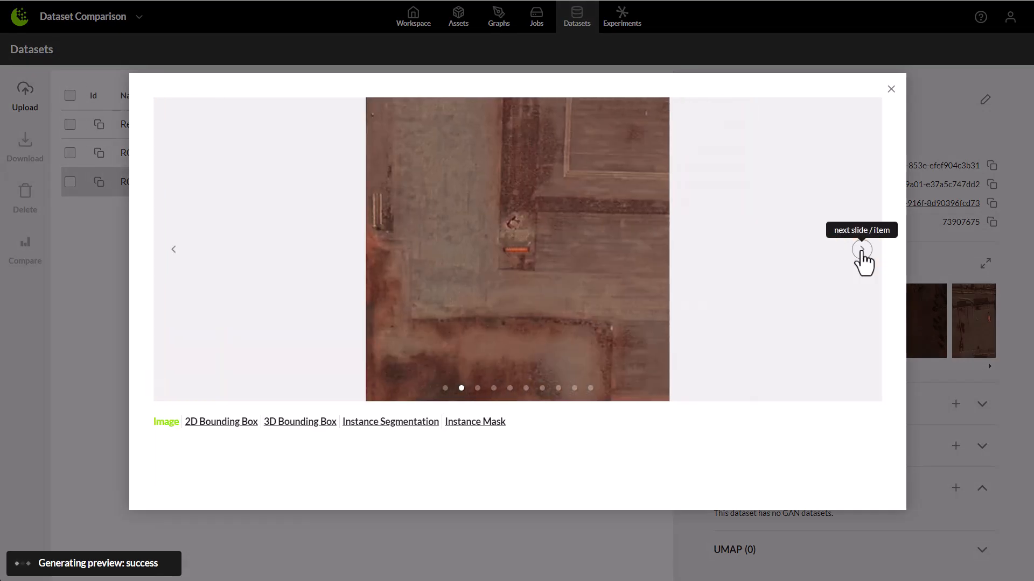
pyautogui.click(861, 251)
pyautogui.click(862, 250)
pyautogui.click(862, 251)
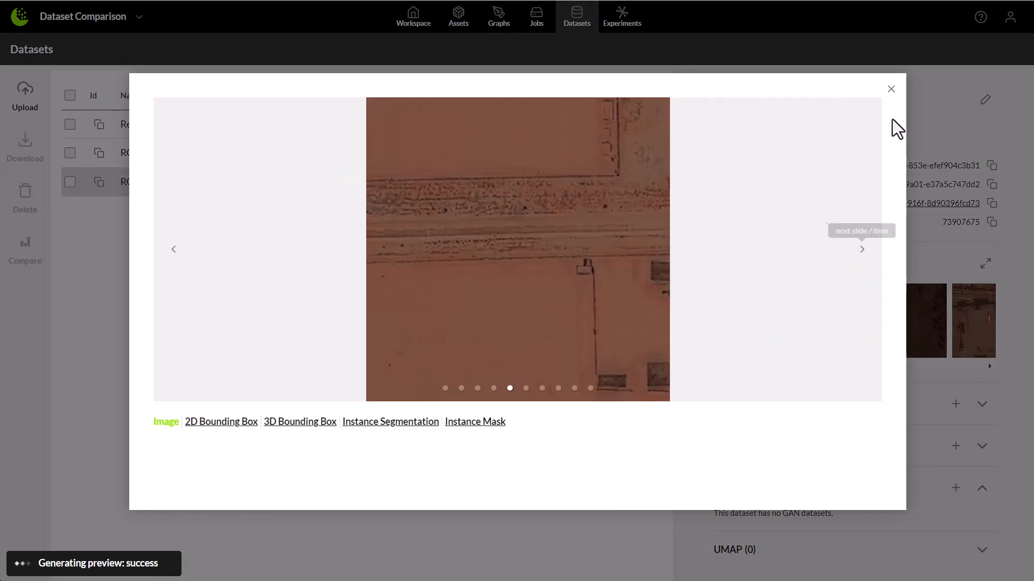
pyautogui.click(893, 97)
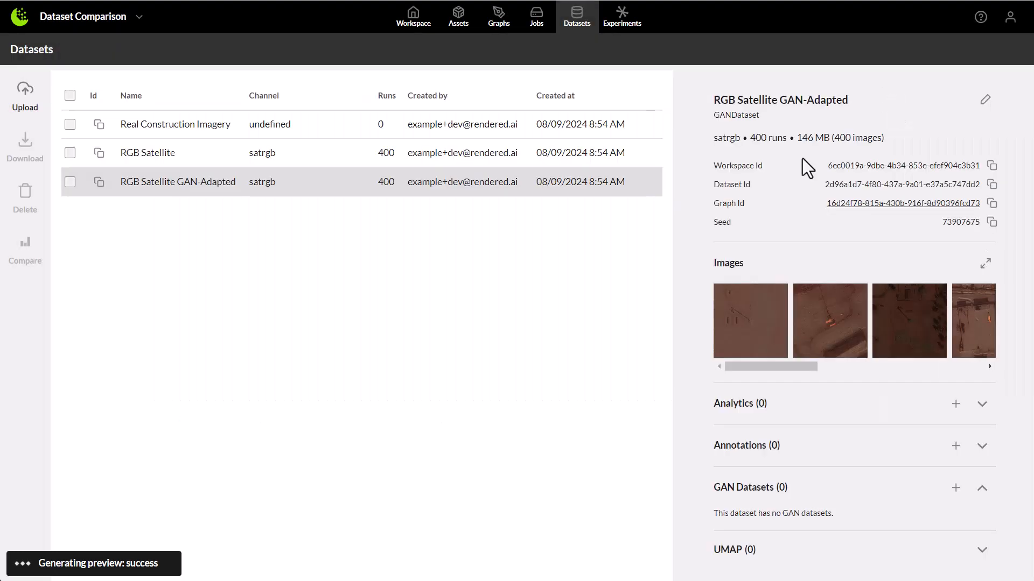
# Create a UMAP comparison named "Construction Area UMAP" from the Real Construction Imagery, RGB Satellite and RGB Satellite GAN-Adapted datasets.
pyautogui.click(70, 124)
pyautogui.click(70, 182)
pyautogui.click(27, 254)
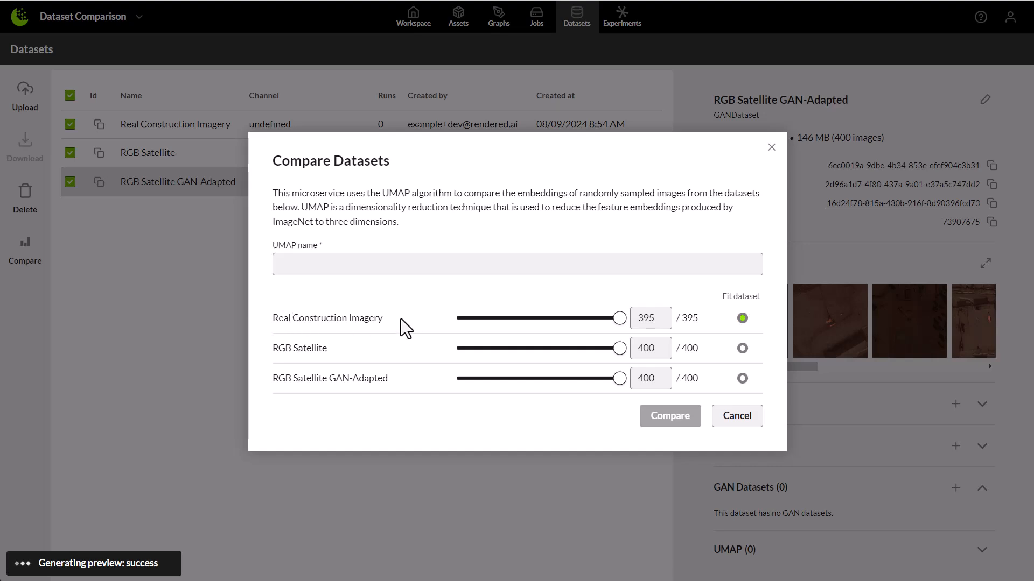
pyautogui.click(380, 261)
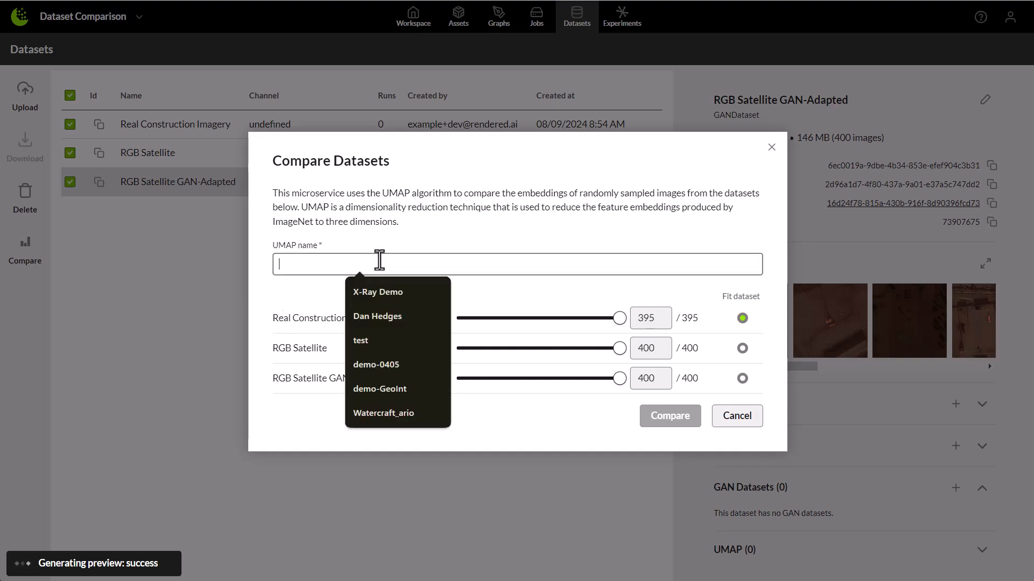
pyautogui.click(380, 262)
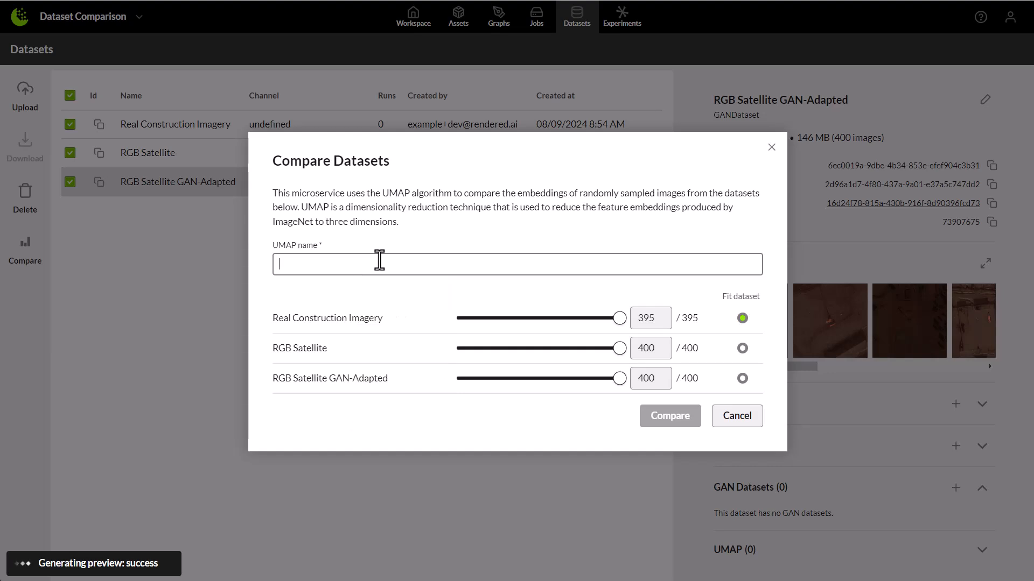
pyautogui.write('Construction')
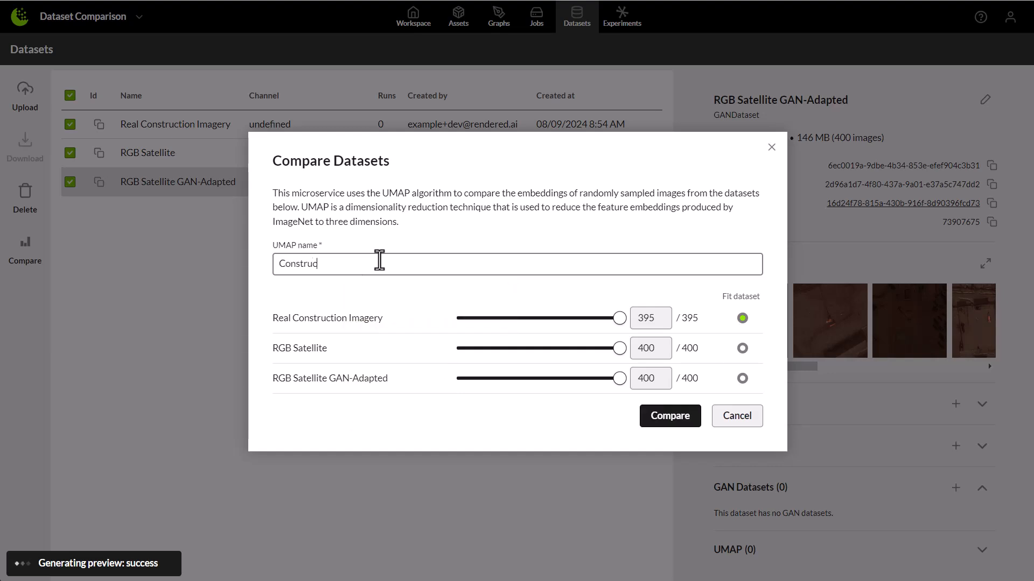
pyautogui.write(' Area UMAP')
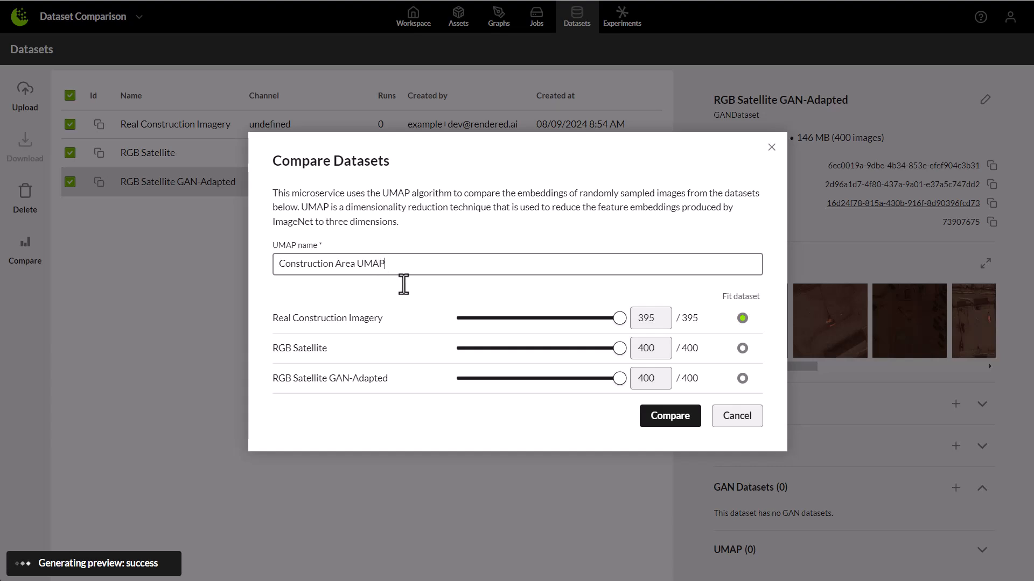
pyautogui.click(692, 418)
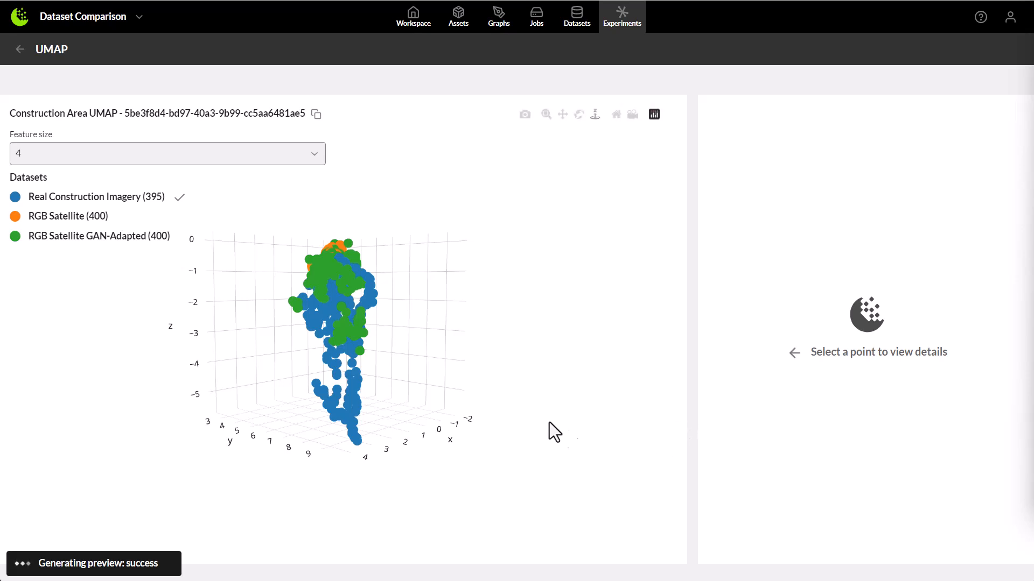
# Examine how the three datasets' point clusters are distributed in the Construction Area UMAP plot from another angle.
pyautogui.moveTo(441, 384); pyautogui.dragTo(209, 432)
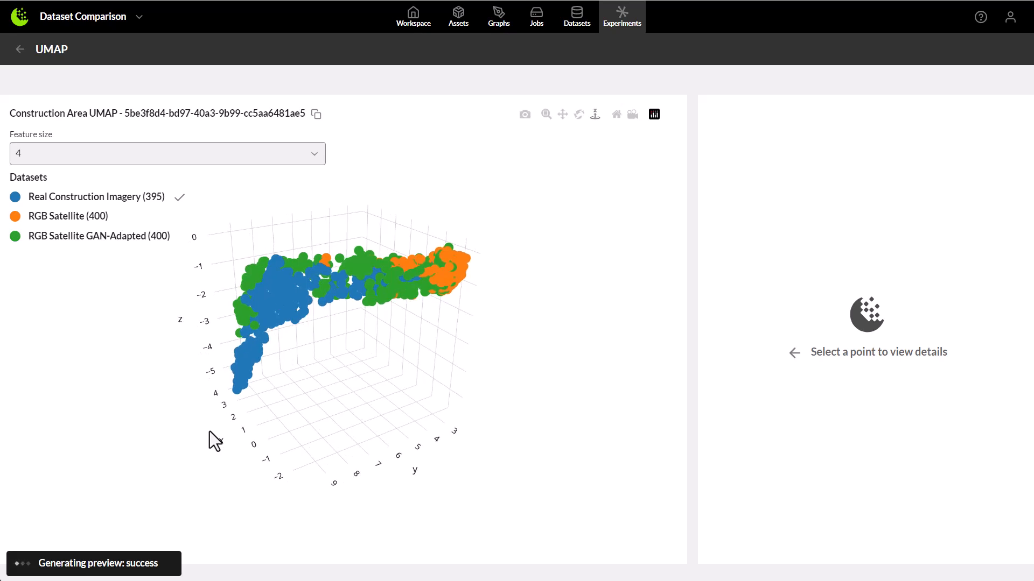
pyautogui.moveTo(365, 429); pyautogui.dragTo(346, 406)
pyautogui.moveTo(250, 373)
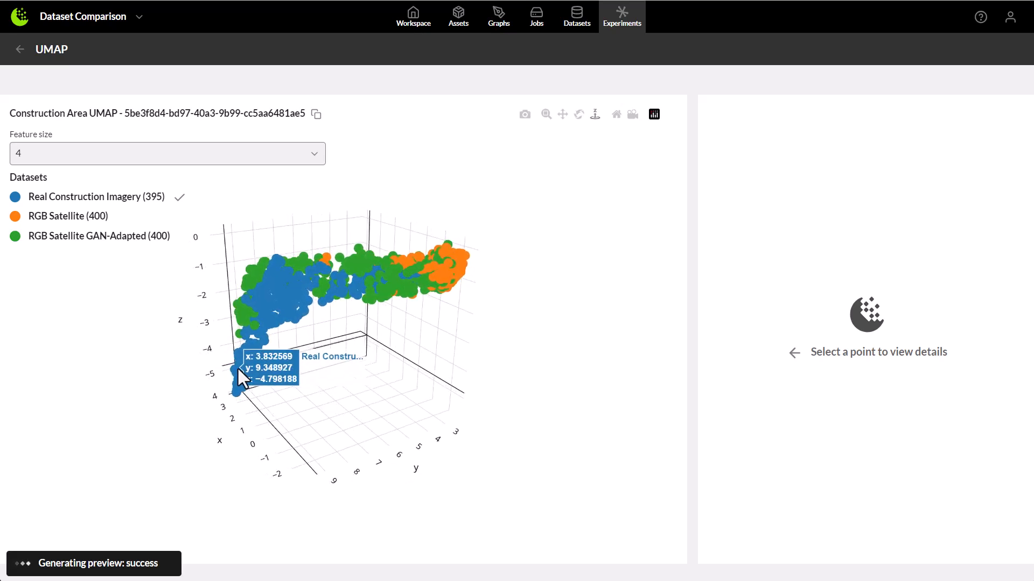
pyautogui.moveTo(456, 269)
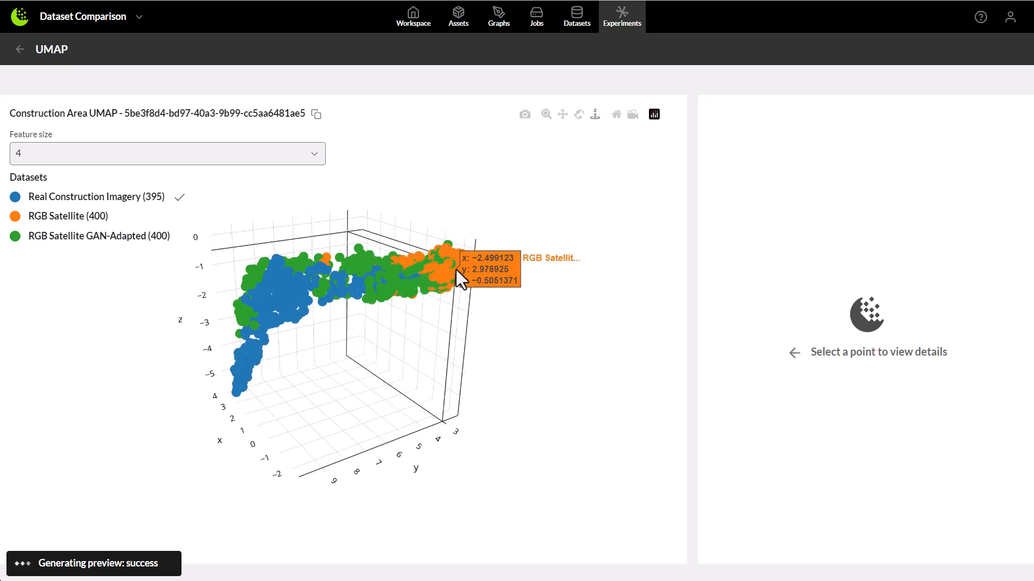
pyautogui.moveTo(351, 270)
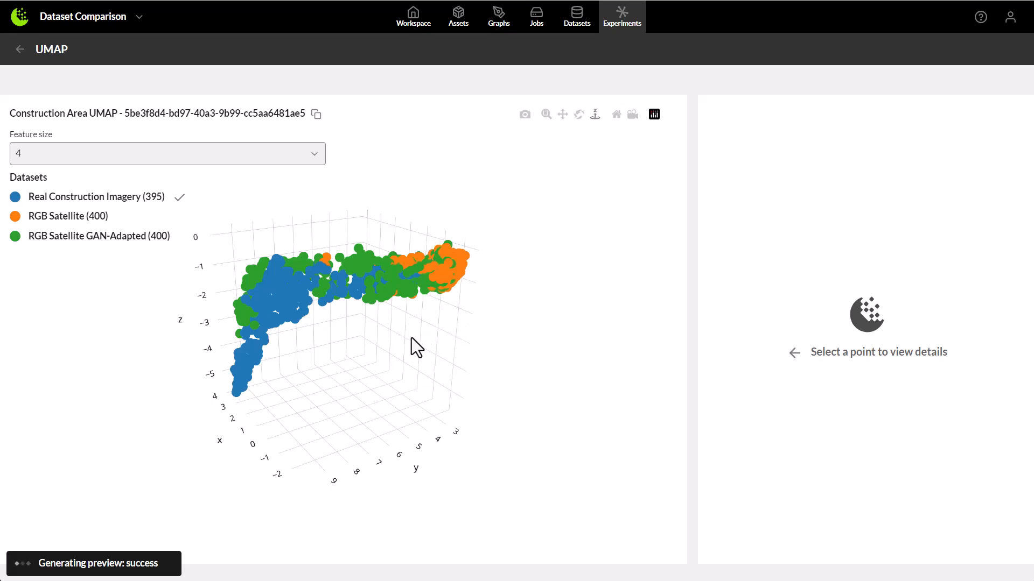
# Examine the images behind several Real Construction Imagery points at the low-z end of the UMAP plot.
pyautogui.scroll(2, 393, 376)
pyautogui.scroll(1, 444, 366)
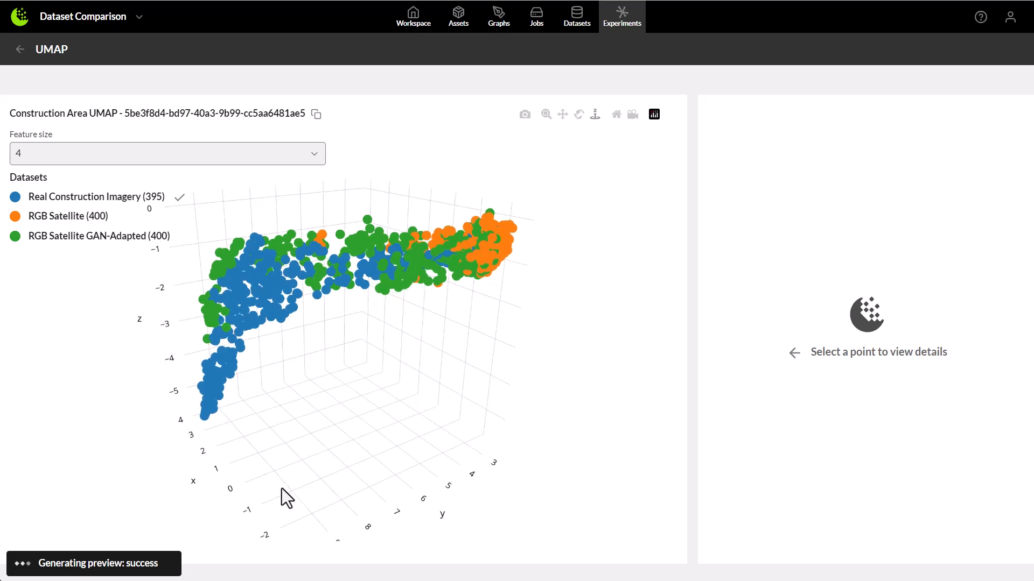
pyautogui.click(209, 409)
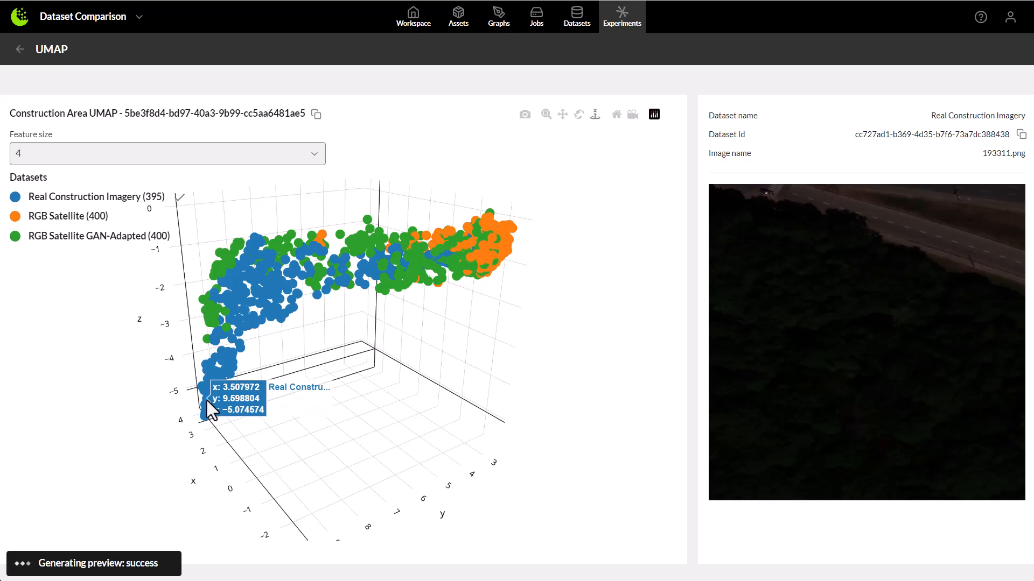
pyautogui.click(207, 401)
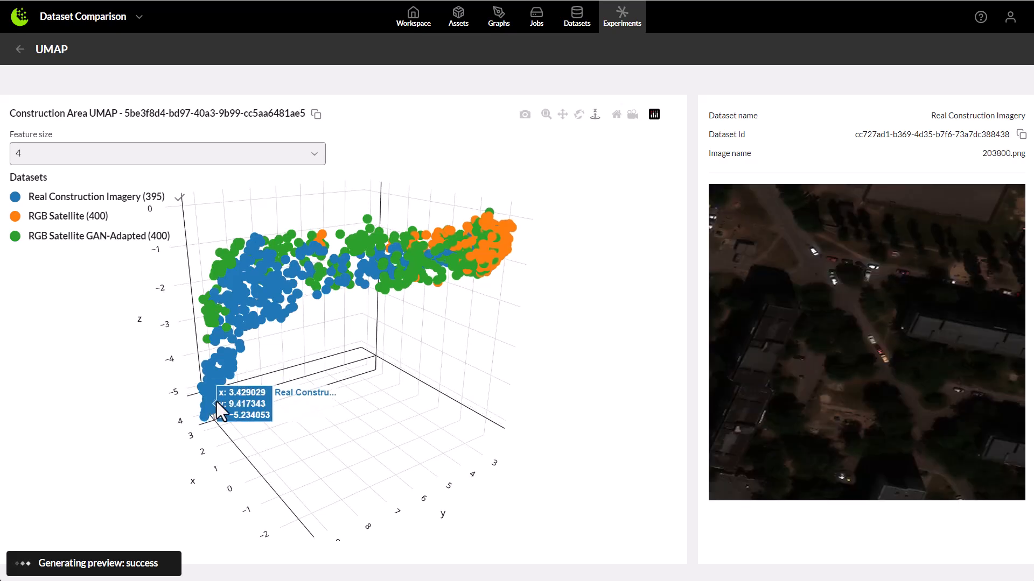
pyautogui.click(216, 402)
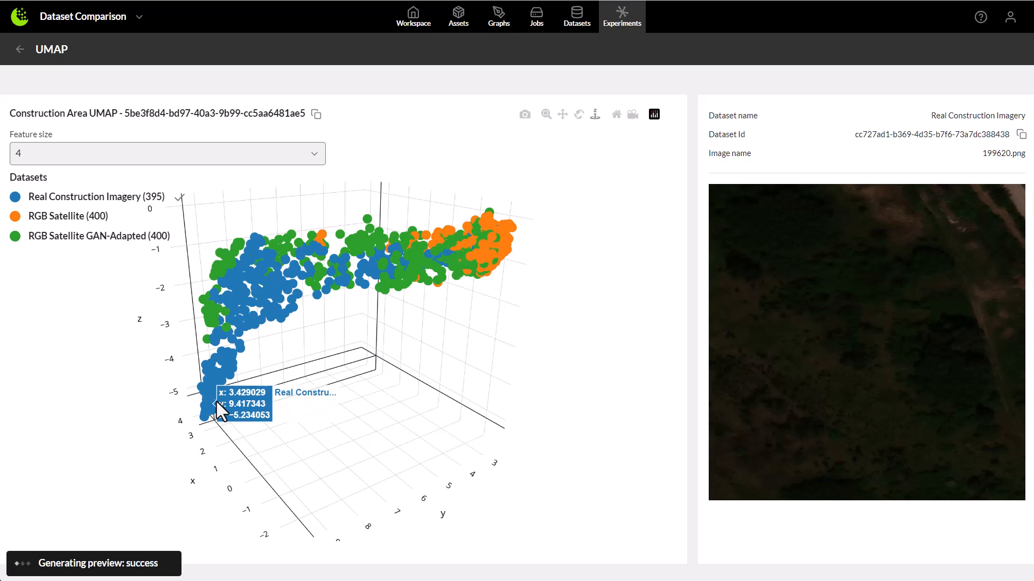
pyautogui.click(222, 393)
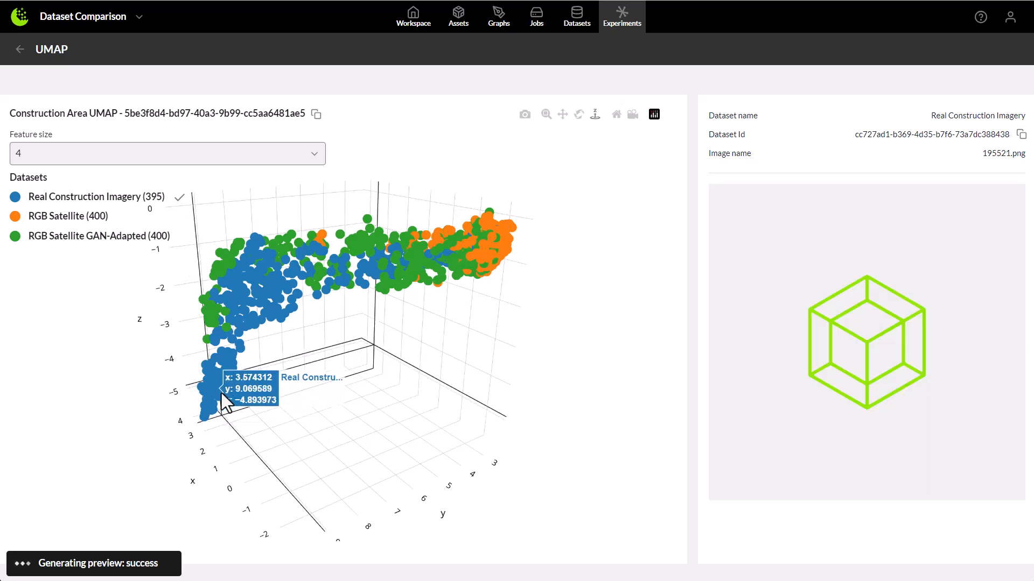
pyautogui.click(212, 388)
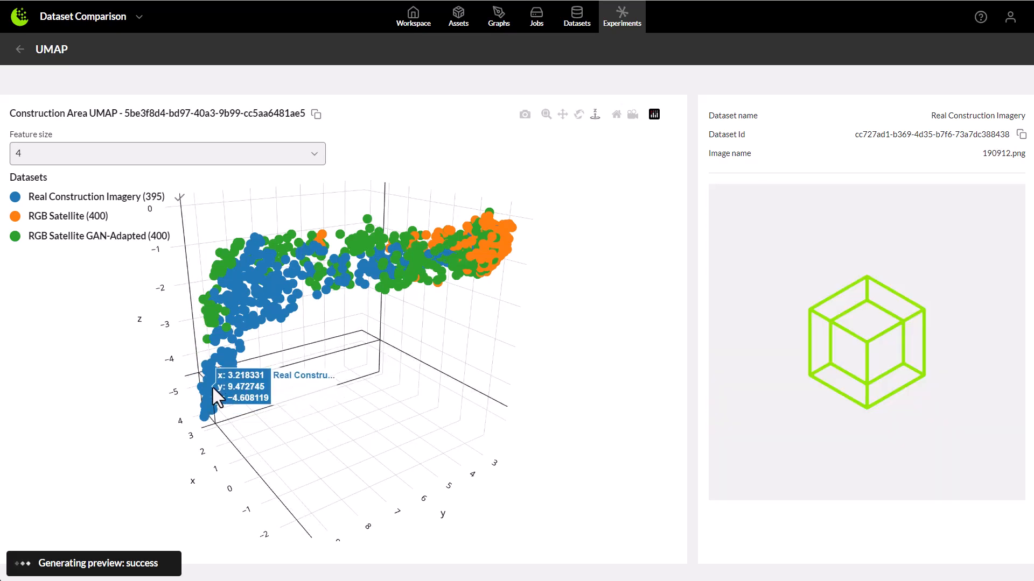
pyautogui.click(202, 381)
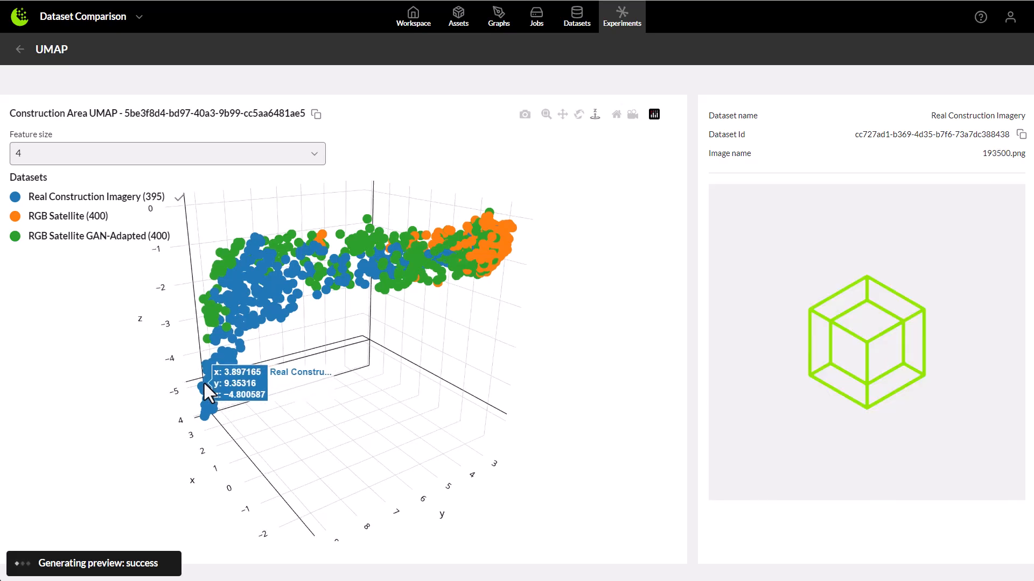
pyautogui.moveTo(203, 382)
pyautogui.mouseDown()
pyautogui.moveTo(214, 371)
pyautogui.moveTo(216, 379)
pyautogui.mouseUp()
pyautogui.click(206, 375)
pyautogui.click(215, 373)
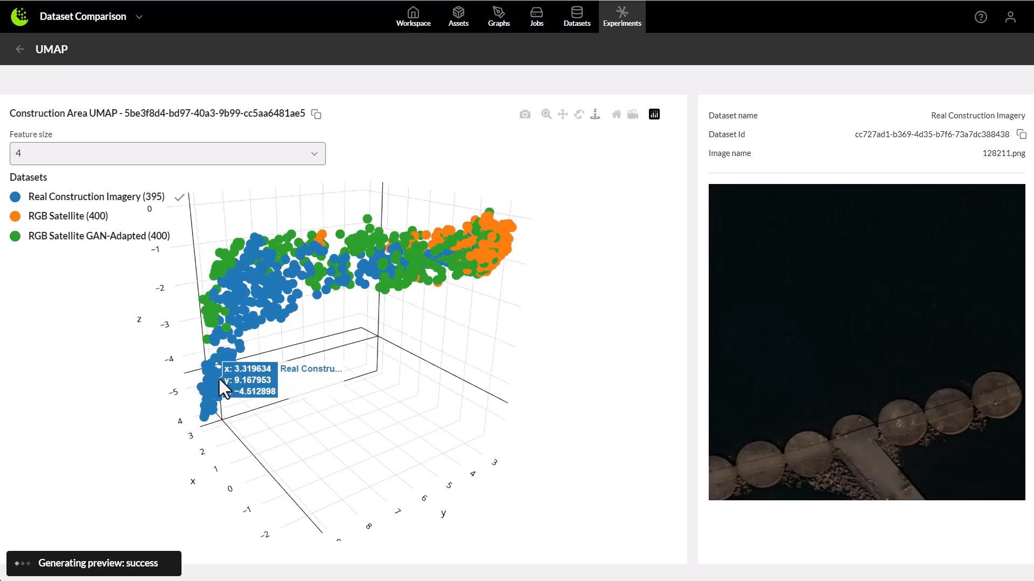